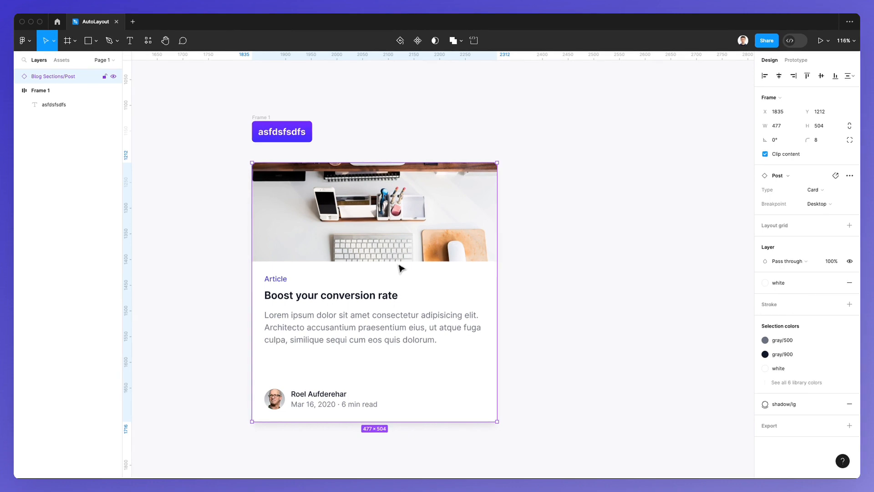
Draw a grey rectangle about 316 by 135 on an empty canvas area to the right of the blog card and position it
left_click(370, 143)
scroll(373, 141, "right", 3)
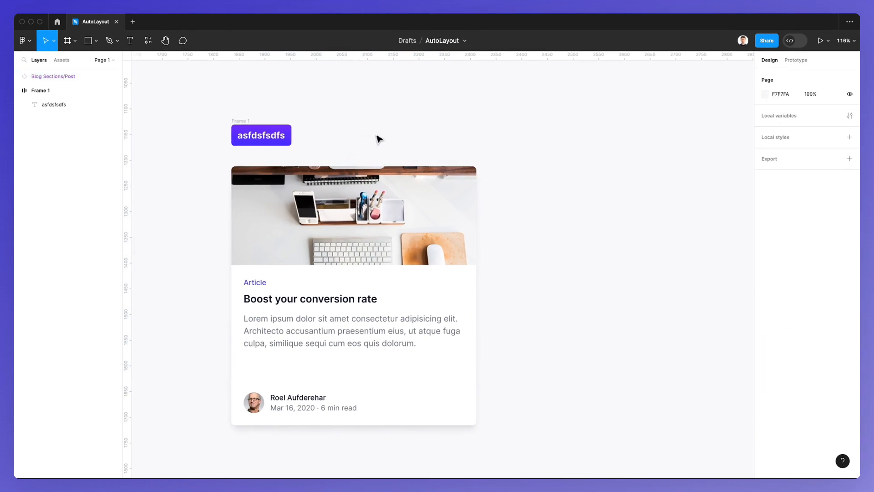
scroll(379, 138, "right", 20)
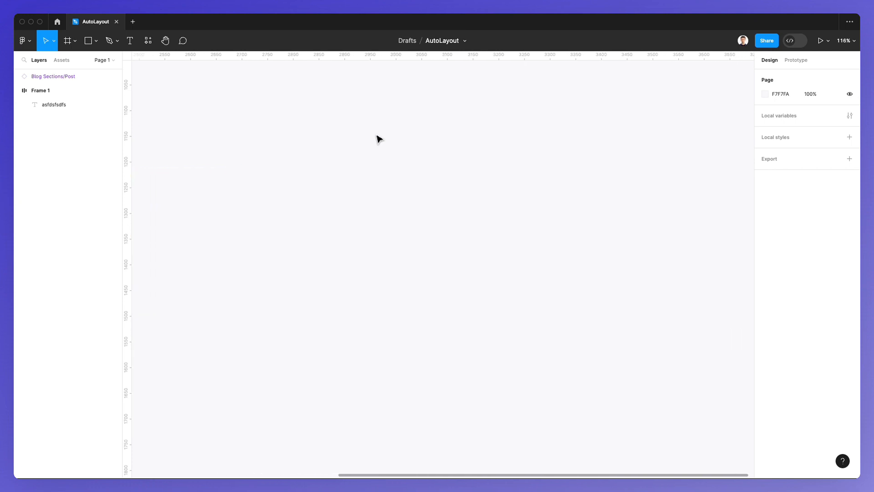
left_click(89, 40)
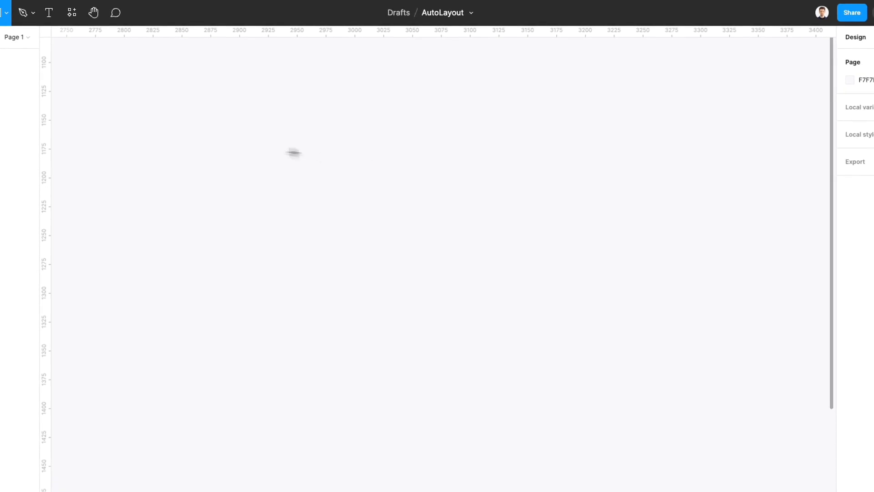
left_click_drag(332, 150, 697, 306)
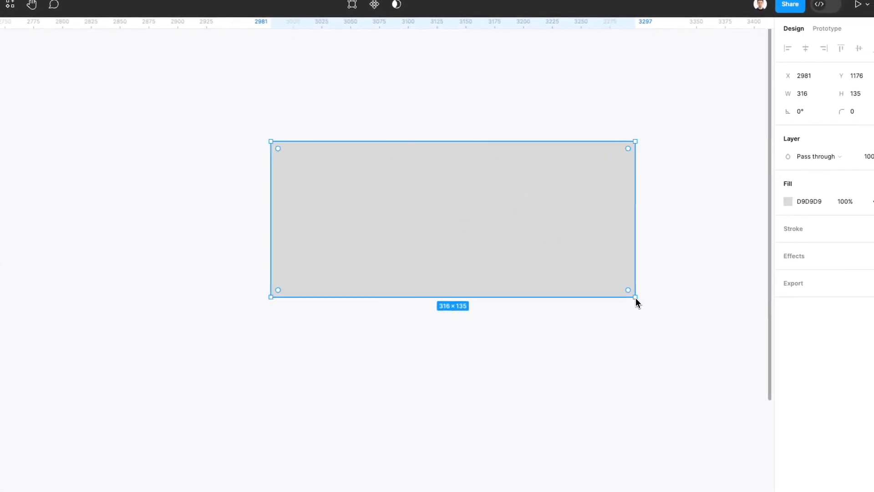
left_click_drag(593, 210, 522, 242)
left_click_drag(458, 234, 433, 240)
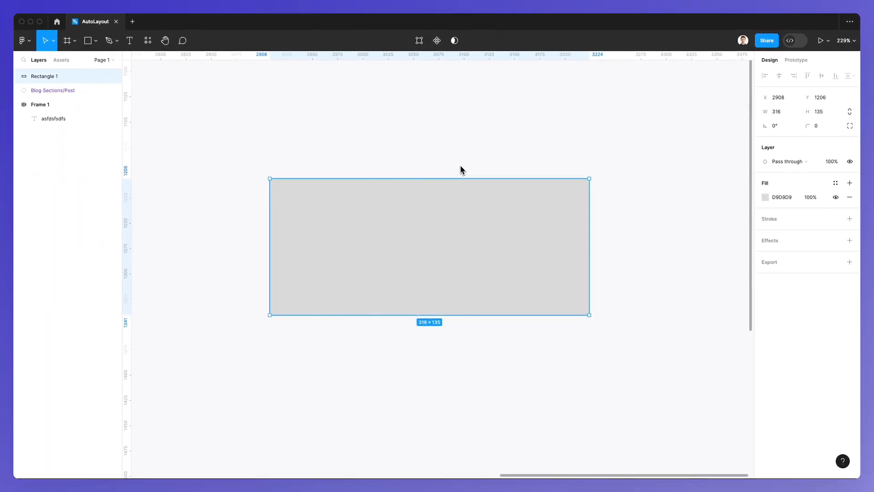
Add a text layer reading "Button" on the grey rectangle
scroll(461, 171, "up", 1)
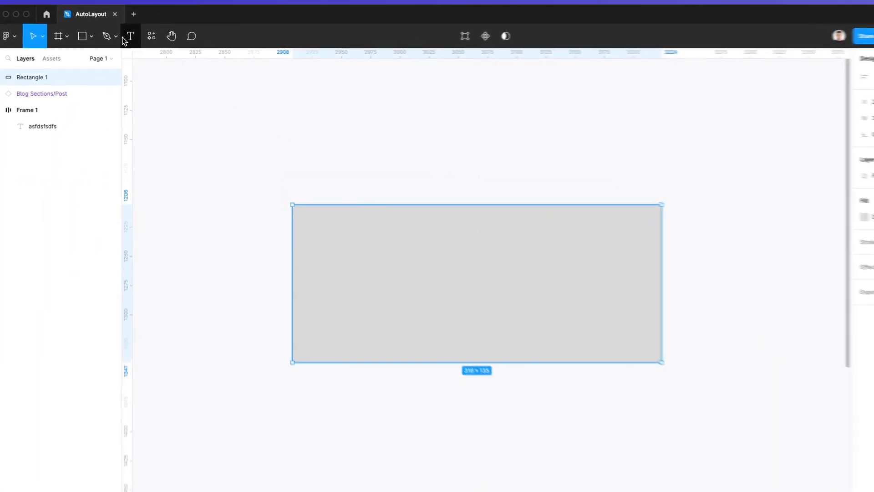
left_click(130, 40)
left_click(395, 299)
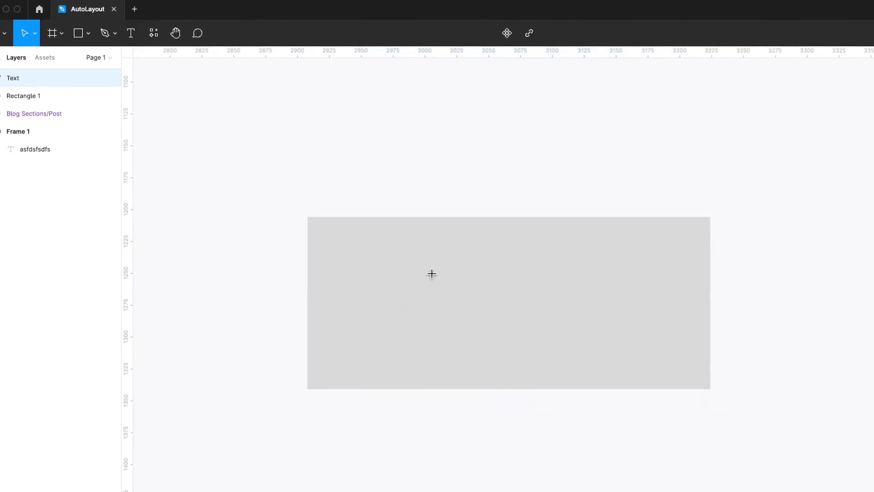
type("Button")
key("Escape")
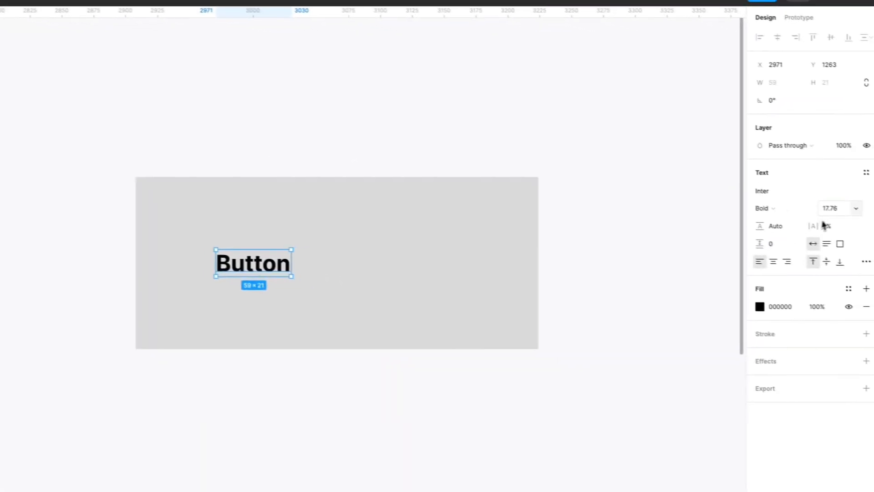
Set the "Button" text's font size to 57 and move the text to the middle of the rectangle
left_click(831, 213)
type("37.7")
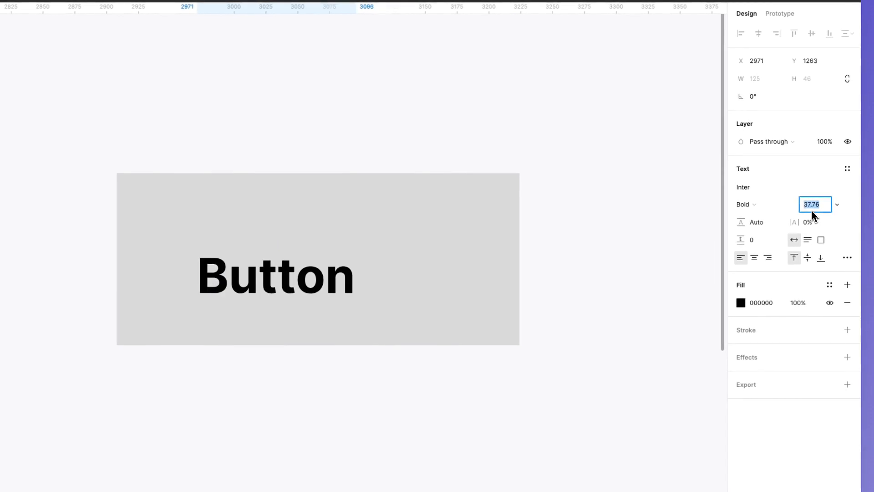
key("Return")
key("shift+Up")
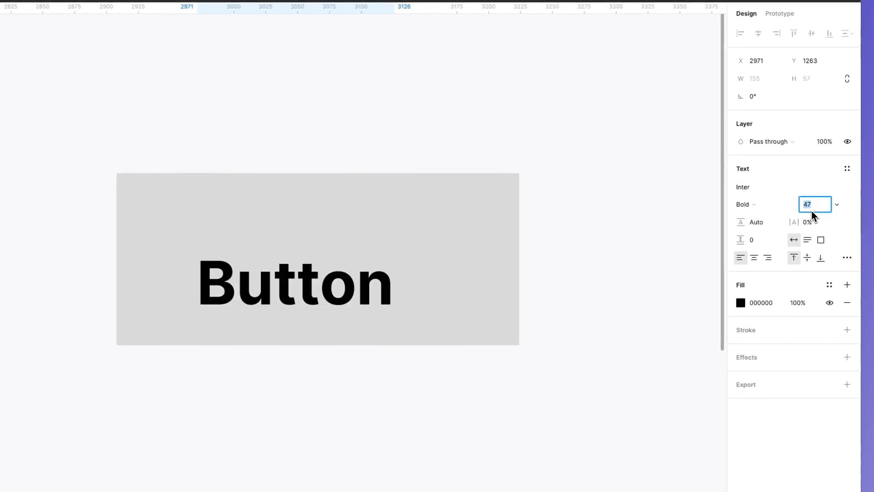
key("shift+Up")
left_click(705, 204)
left_click_drag(341, 289, 346, 260)
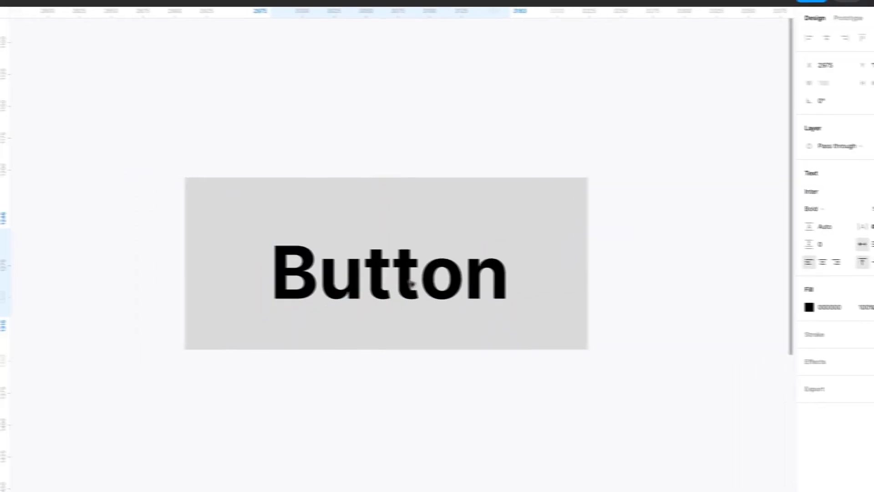
left_click_drag(452, 270, 454, 273)
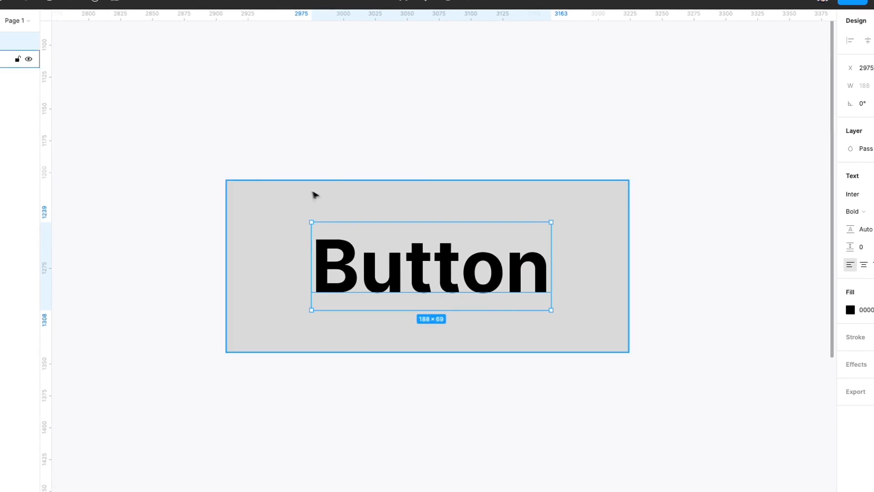
Fill the rectangle with the purple document color 7000FF
left_click(312, 193)
left_click(791, 199)
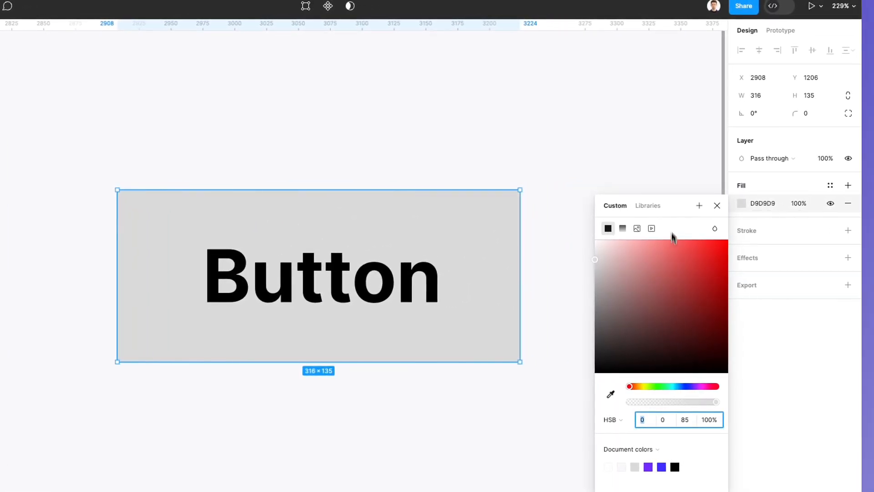
left_click_drag(724, 202, 687, 63)
left_click(610, 326)
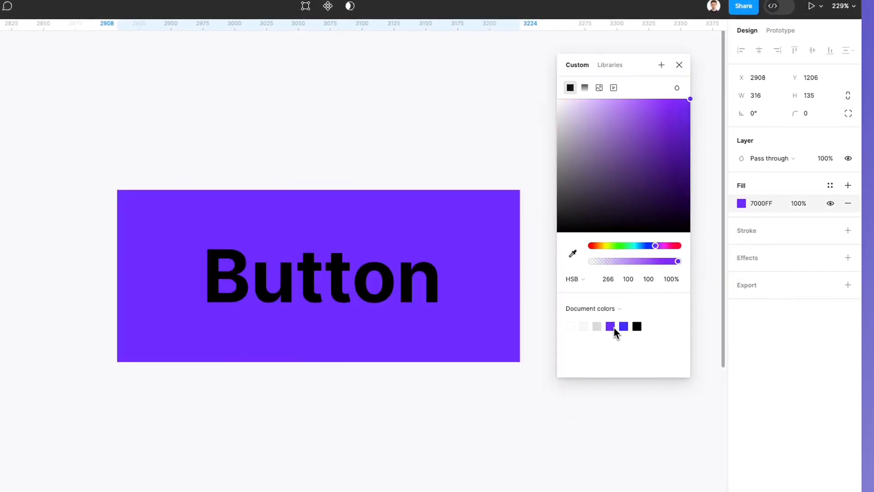
key("Escape")
Change the "Button" text's fill to white (FFFFFF)
key("Return")
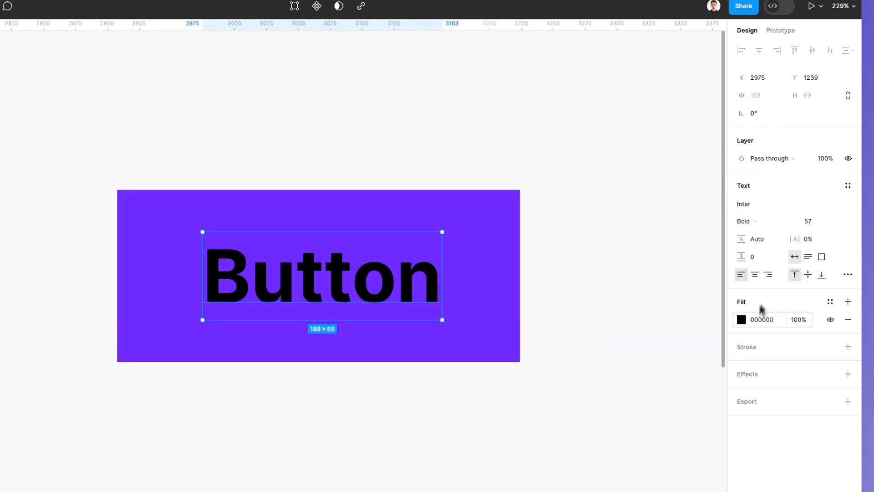
left_click(741, 319)
left_click_drag(721, 318, 431, 182)
left_click(527, 172)
Round the purple rectangle's corners with a radius of 20
left_click(492, 212)
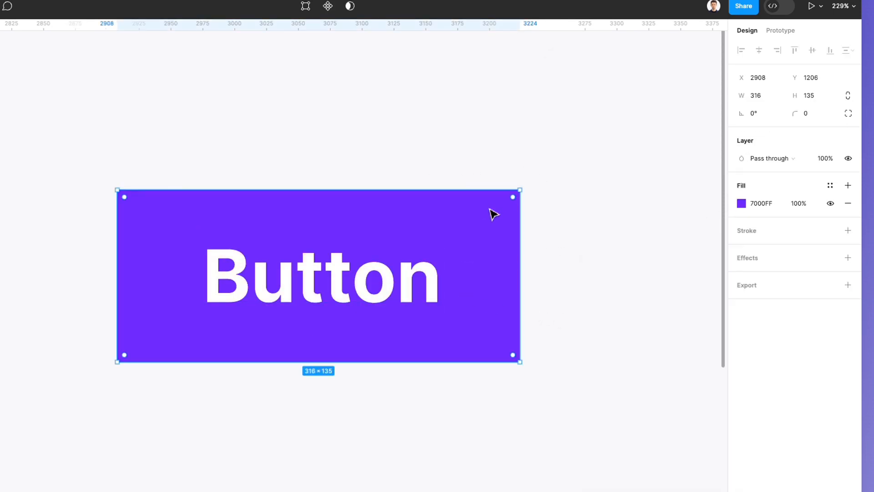
left_click_drag(791, 112, 789, 111)
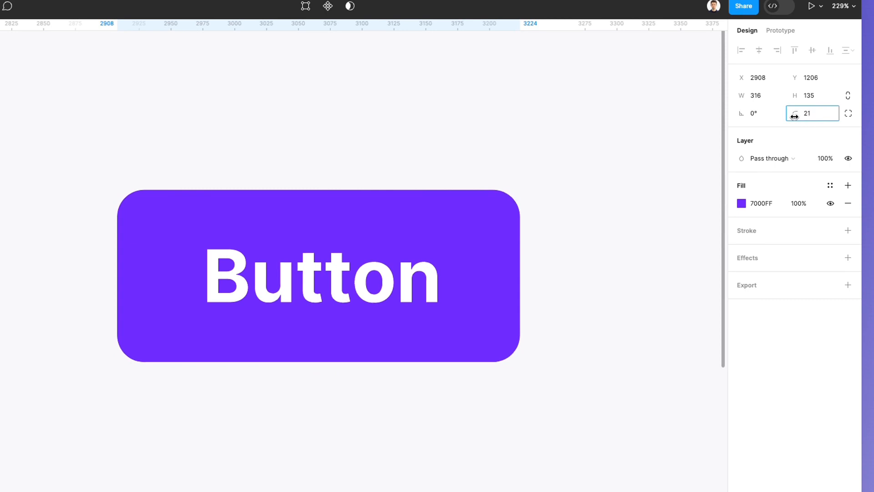
Apply auto layout to the "Button" text and the purple rectangle together
left_click_drag(575, 143, 239, 365)
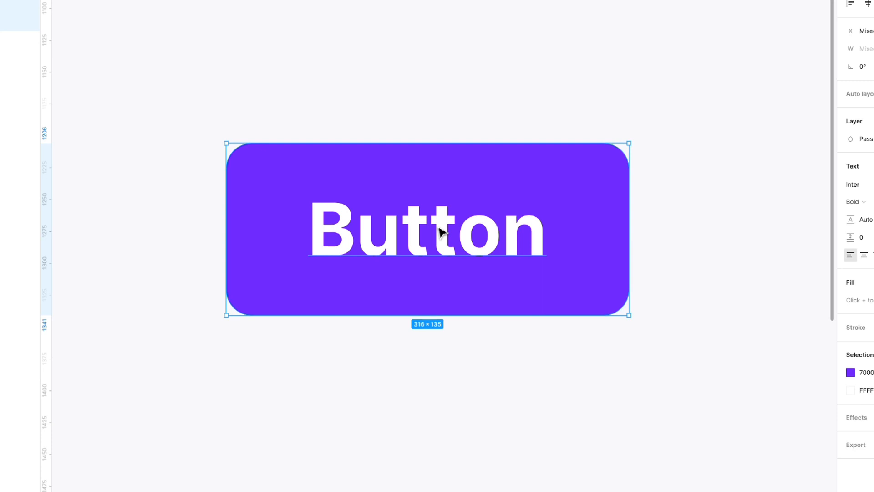
right_click(448, 210)
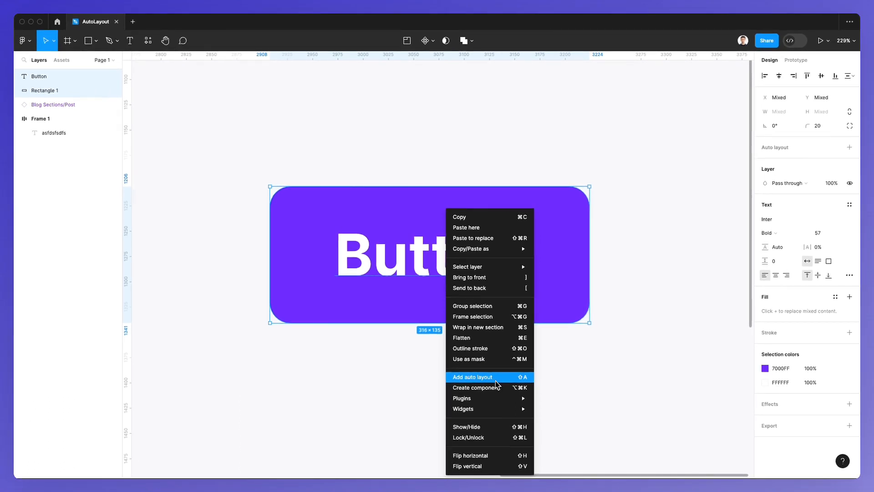
left_click(499, 378)
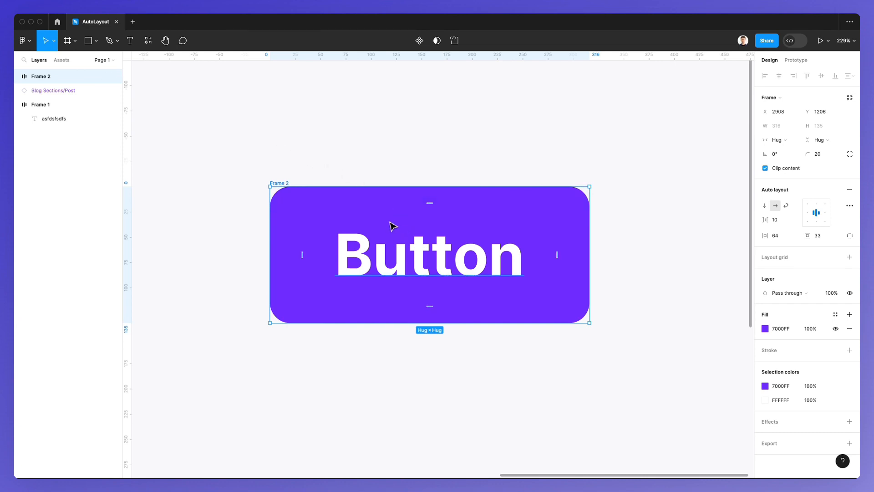
right_click(391, 225)
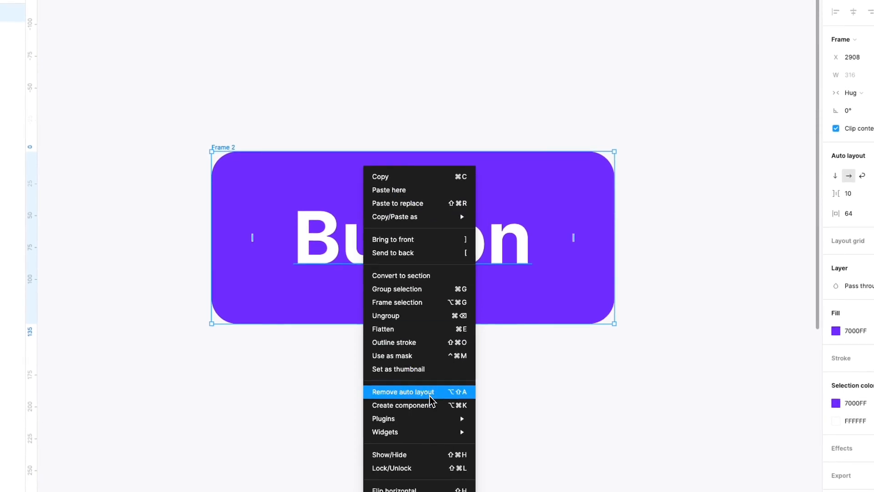
left_click(515, 378)
scroll(502, 369, "down", 3)
scroll(461, 364, "down", 3)
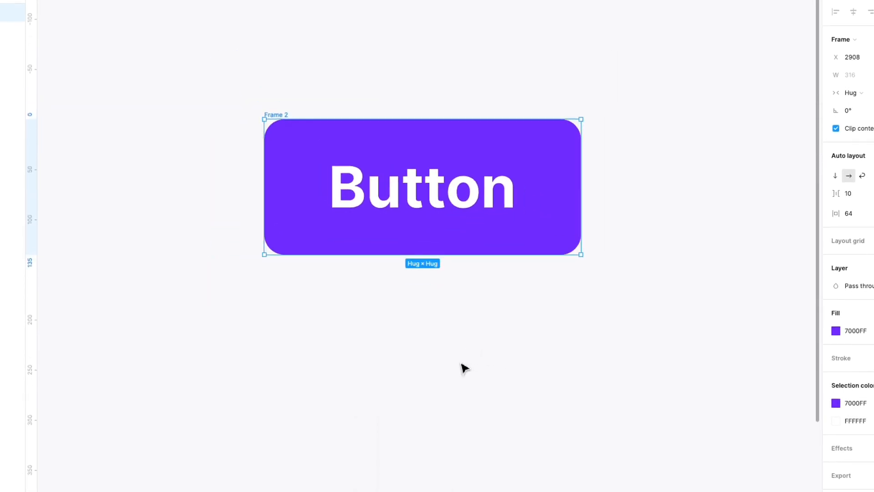
Draw a second grey rectangle about 244 by 161 below the purple button
left_click(460, 363)
scroll(461, 362, "down", 3)
key("r")
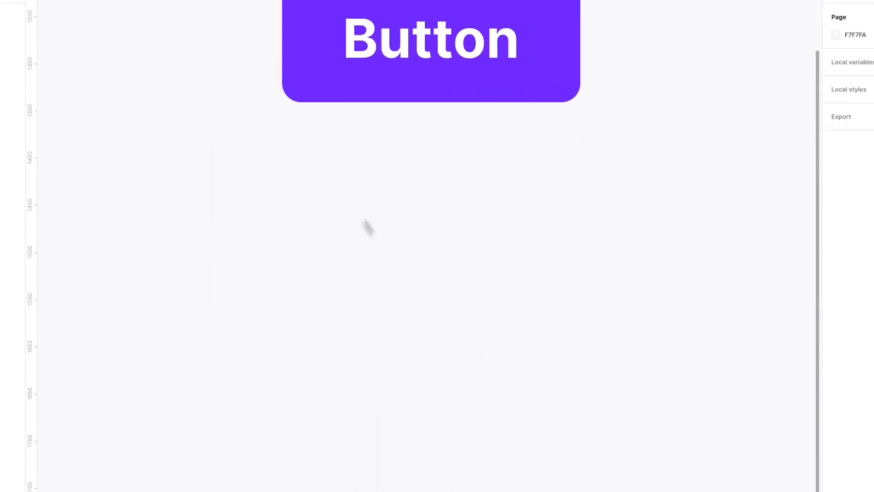
mouse_move(311, 140)
left_mouse_down()
mouse_move(511, 243)
mouse_move(541, 293)
left_mouse_up()
Add the letter "A" as text on the new grey rectangle and move it near the rectangle's centre
key("t")
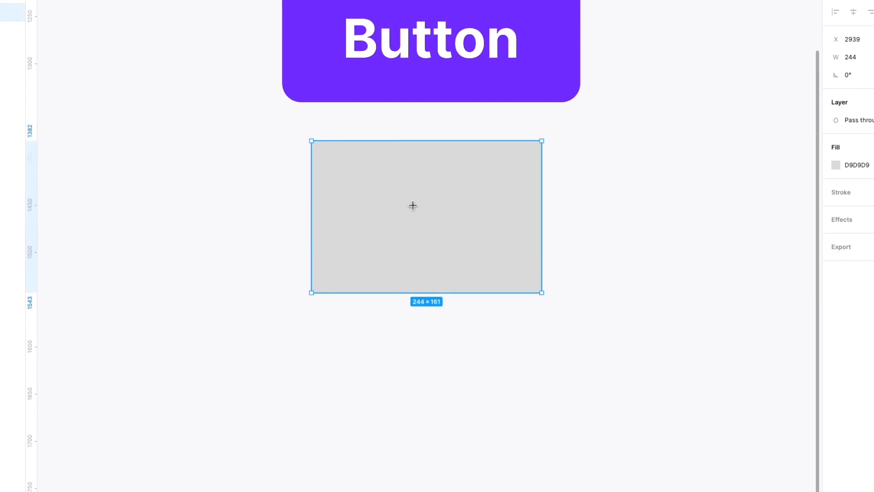
left_click(425, 212)
type("A")
key("Escape")
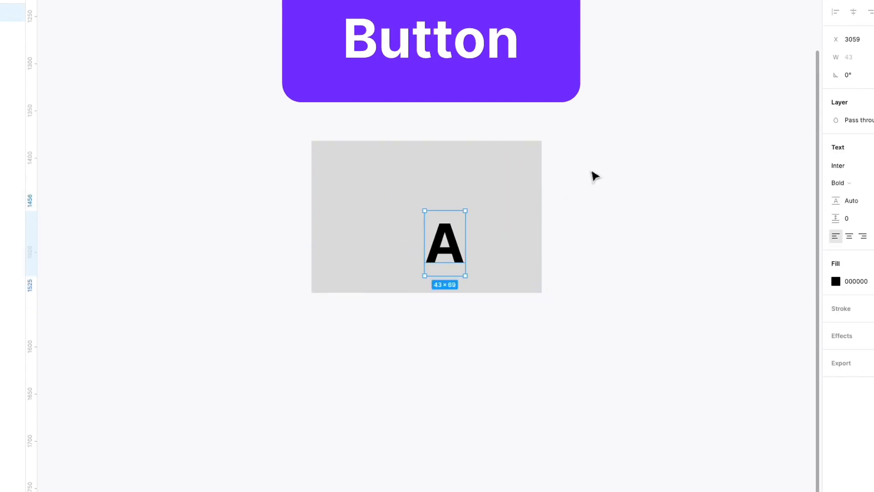
left_click_drag(593, 176, 371, 321)
left_click(450, 240)
left_click_drag(450, 240, 435, 218)
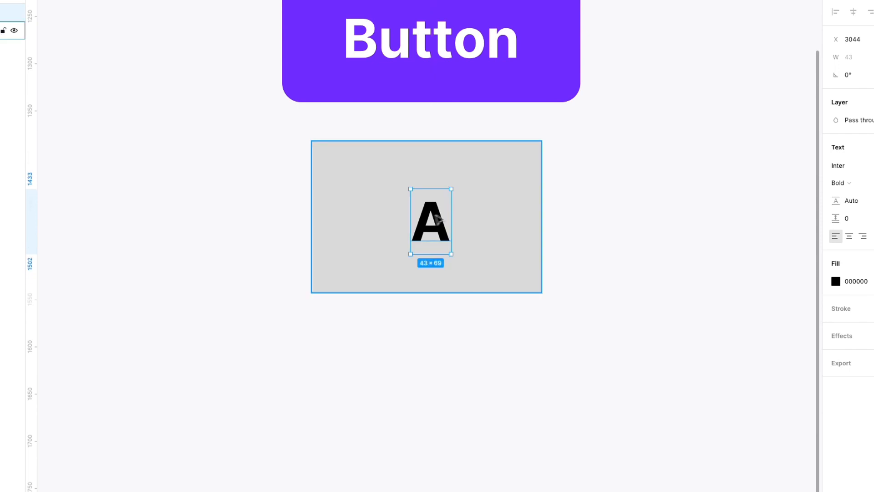
left_click_drag(584, 180, 357, 264)
scroll(462, 207, "up", 2)
right_click(418, 178)
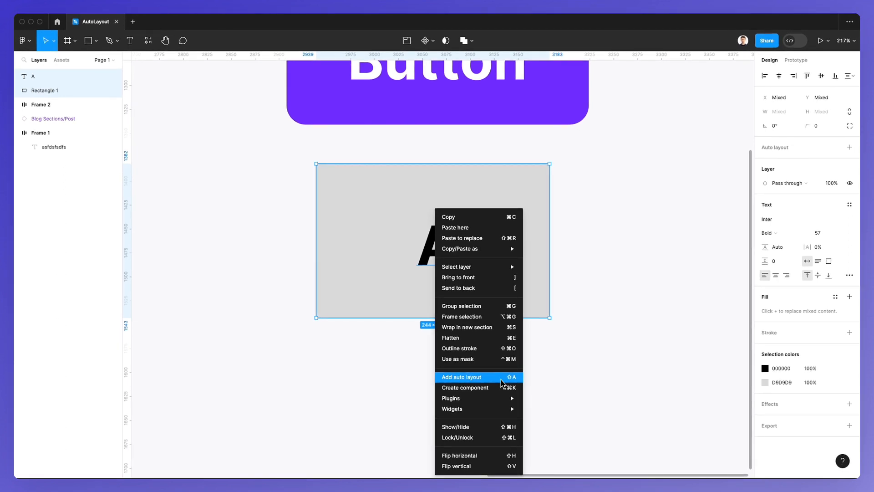
left_click(285, 271)
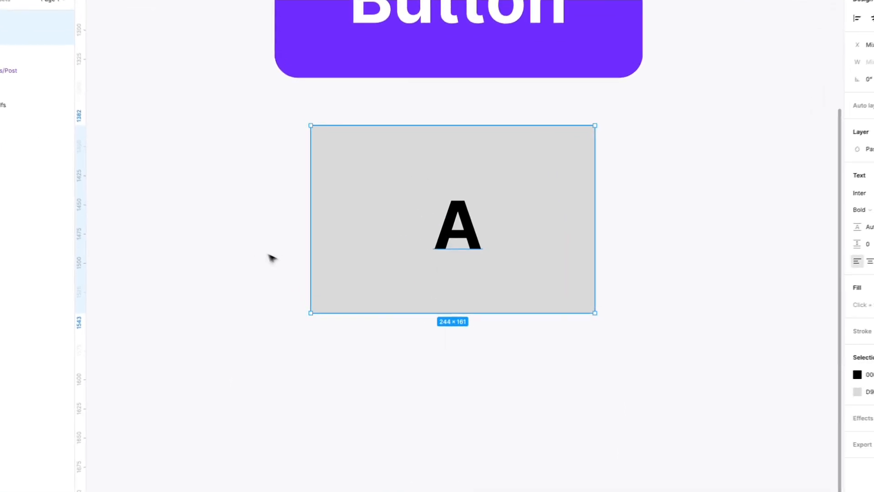
Delete the grey rectangle and its letter "A" below the purple button
left_click_drag(282, 209, 565, 310)
key("Delete")
scroll(566, 310, "up", 5)
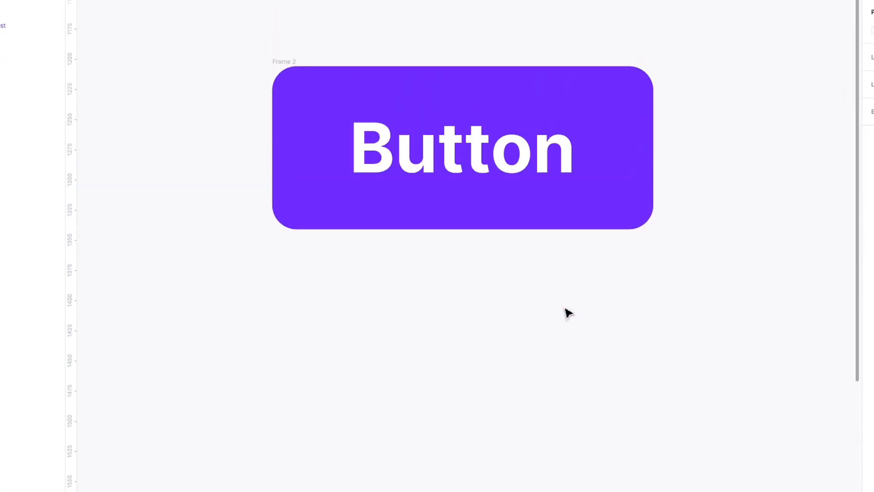
scroll(565, 308, "up", 1)
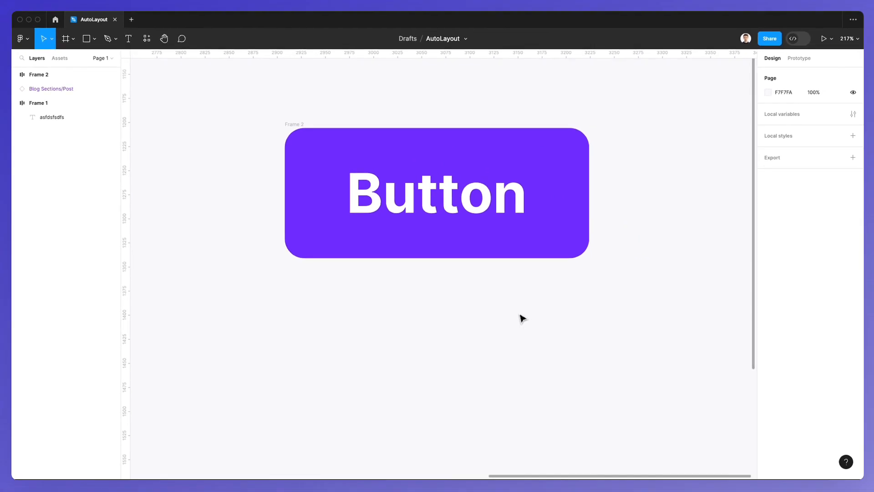
scroll(565, 309, "up", 2)
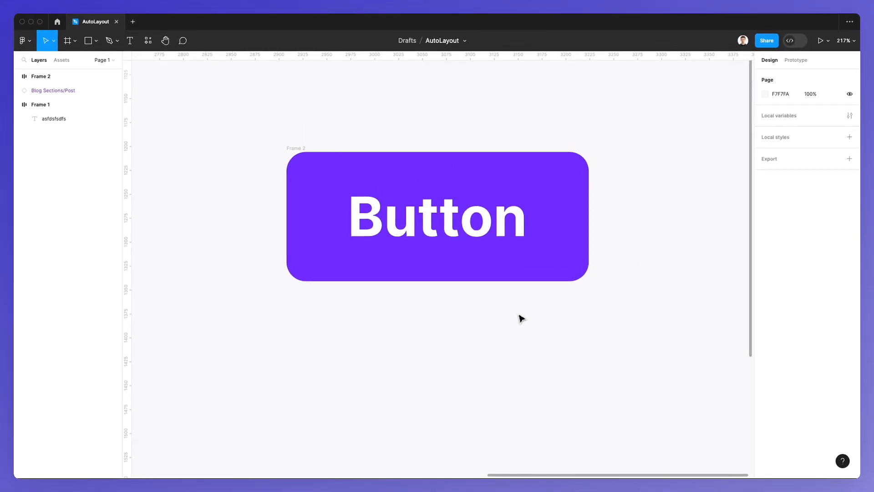
Switch the purple button frame's auto layout direction to vertical and back to horizontal
left_click(476, 222)
left_click(609, 159)
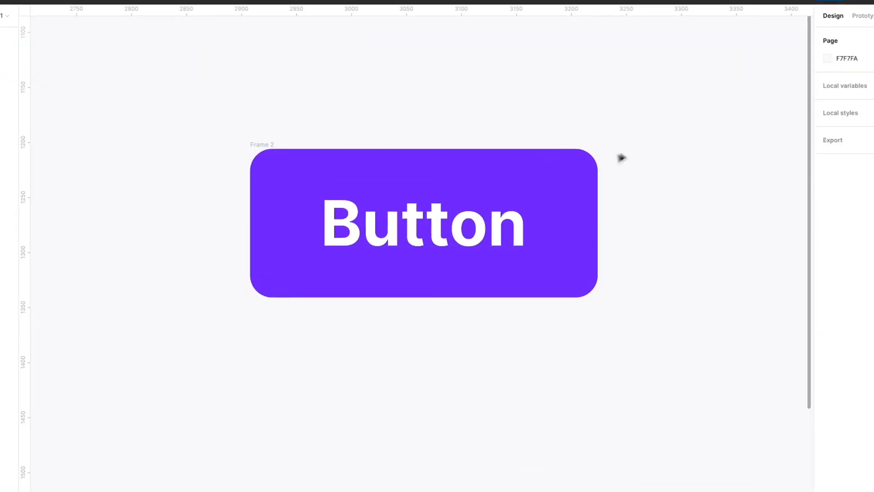
left_click(314, 158)
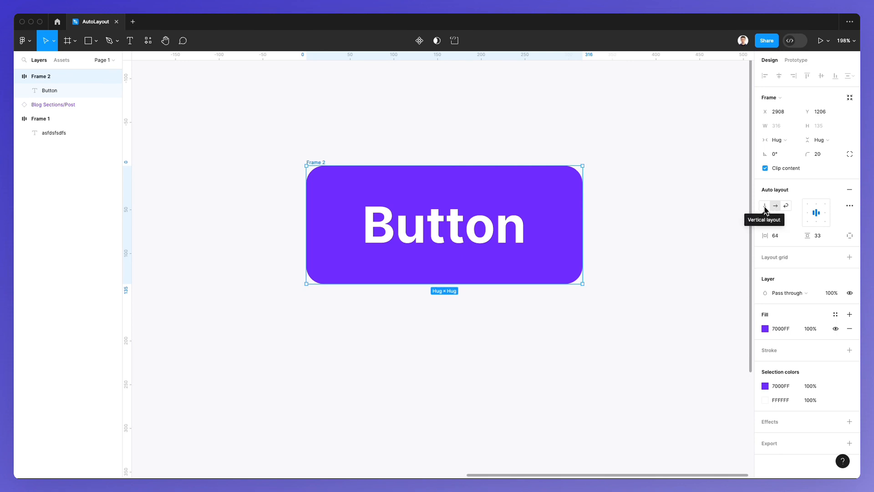
left_click(765, 207)
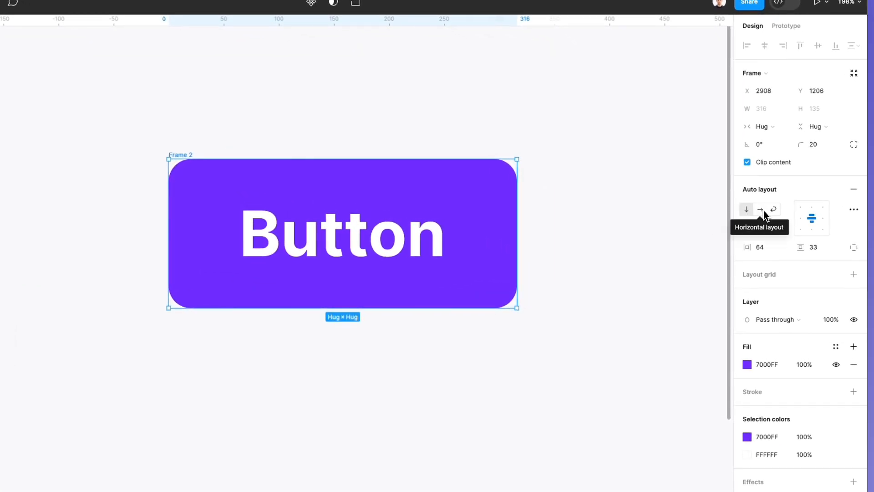
left_click(763, 210)
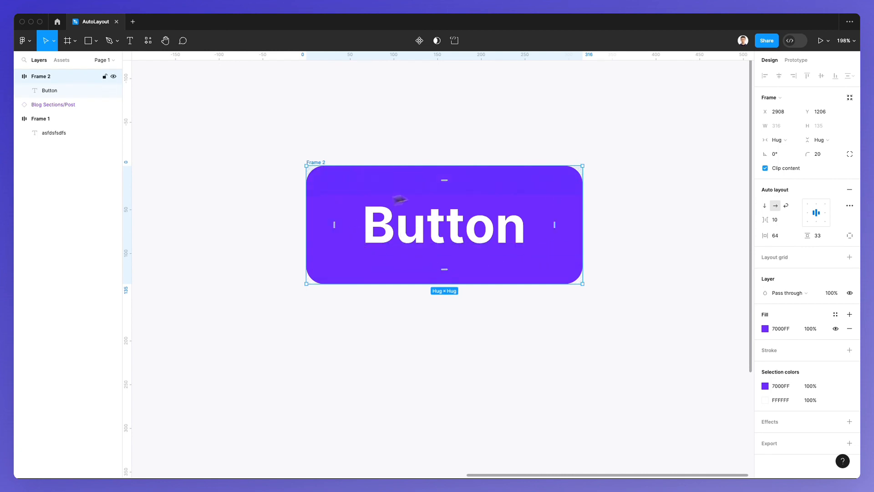
Paste three copies of the "Button" text inside the purple frame and move the frame up to about X 2929, Y 1133
left_click(518, 233)
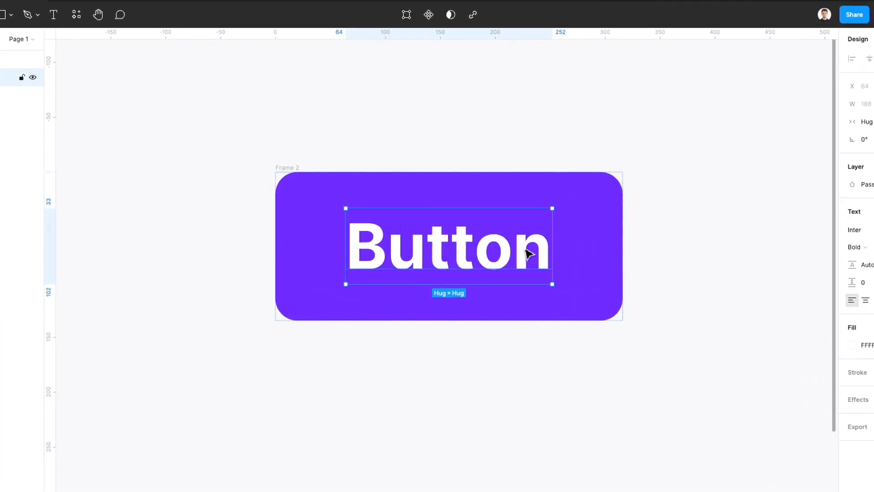
key("super+c")
key("super+v")
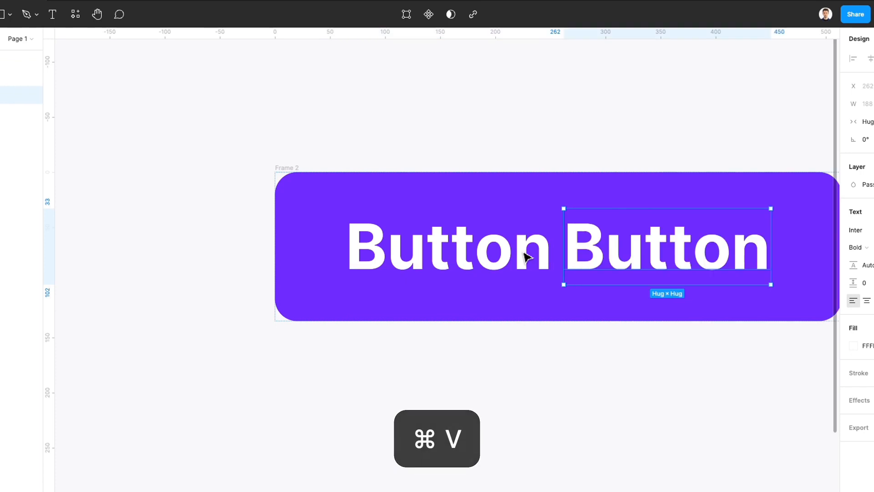
key("super+v")
key("super+v")
scroll(525, 257, "down", 5)
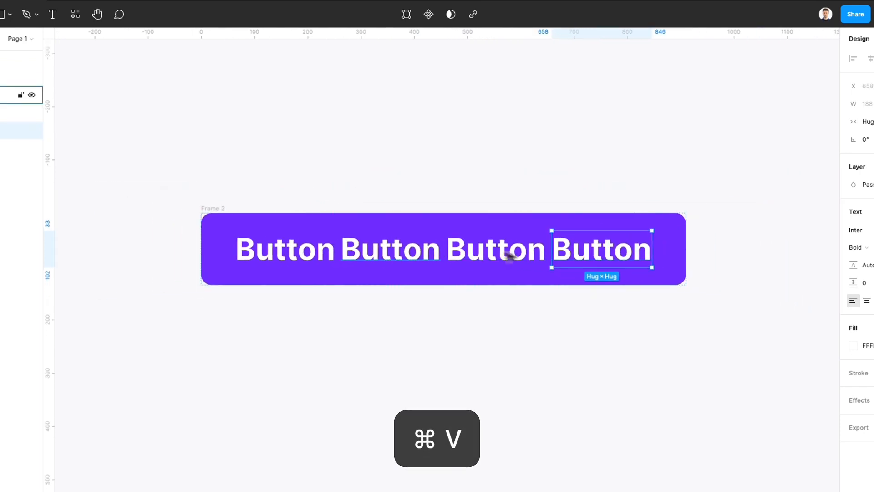
left_click(226, 214)
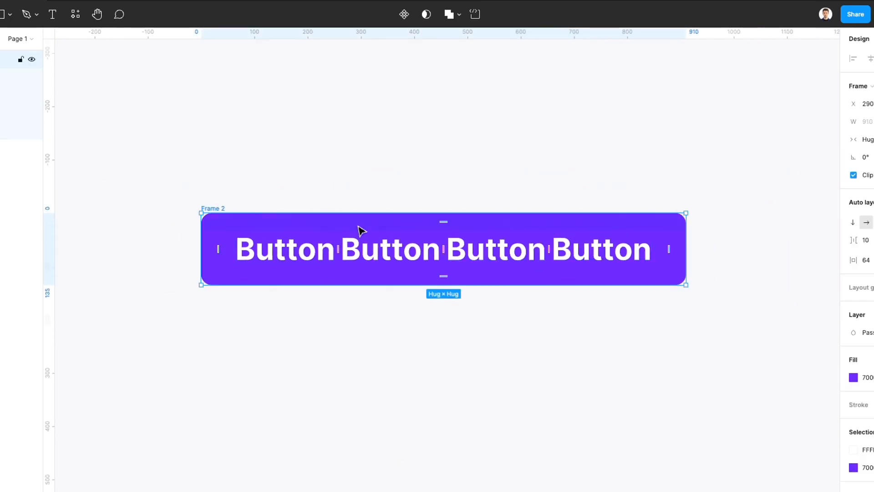
left_click_drag(359, 230, 371, 193)
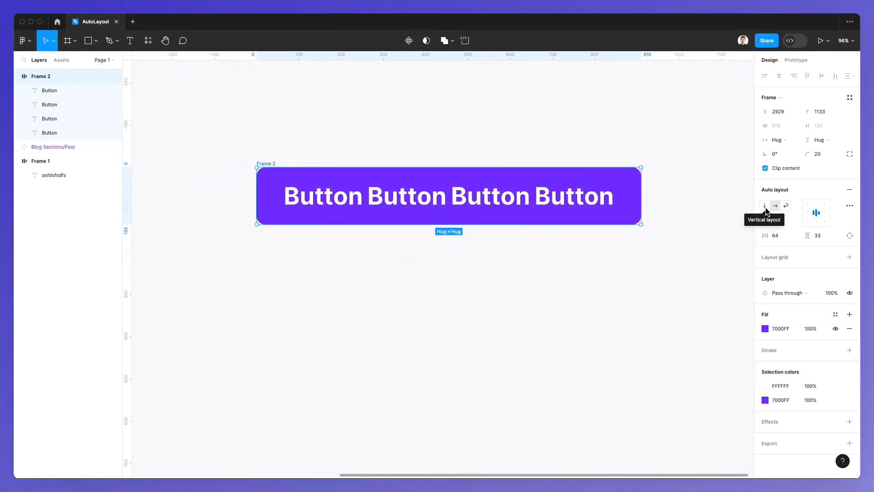
Try the vertical and wrap auto layout directions on the four-text purple frame, returning it to horizontal
left_click(766, 207)
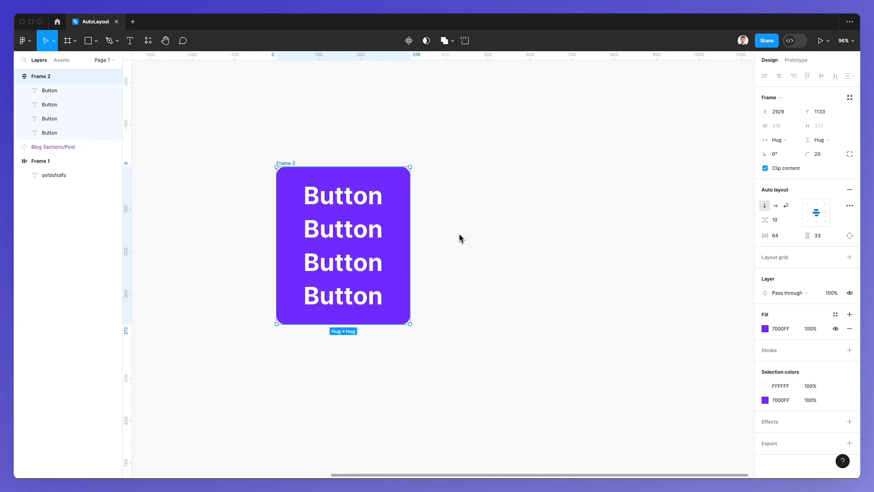
scroll(464, 231, "left", 3)
scroll(340, 230, "up", 2, "ctrl")
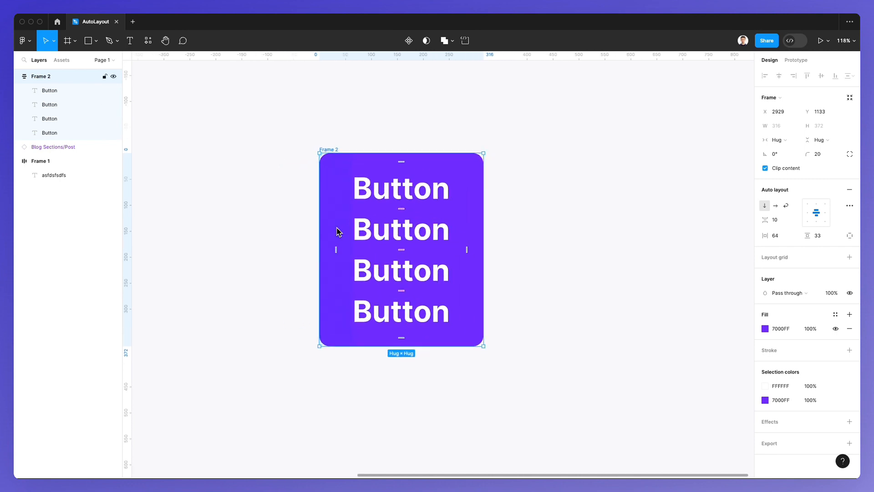
left_click(776, 205)
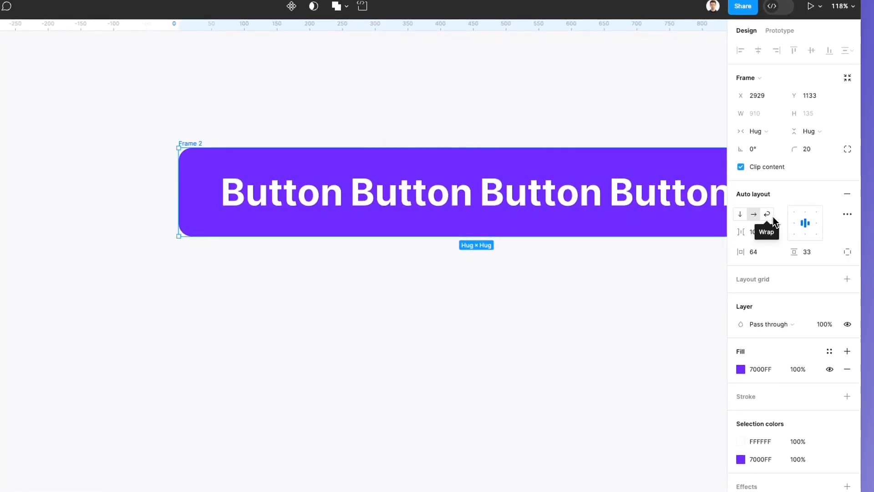
left_click(772, 216)
key("super+z")
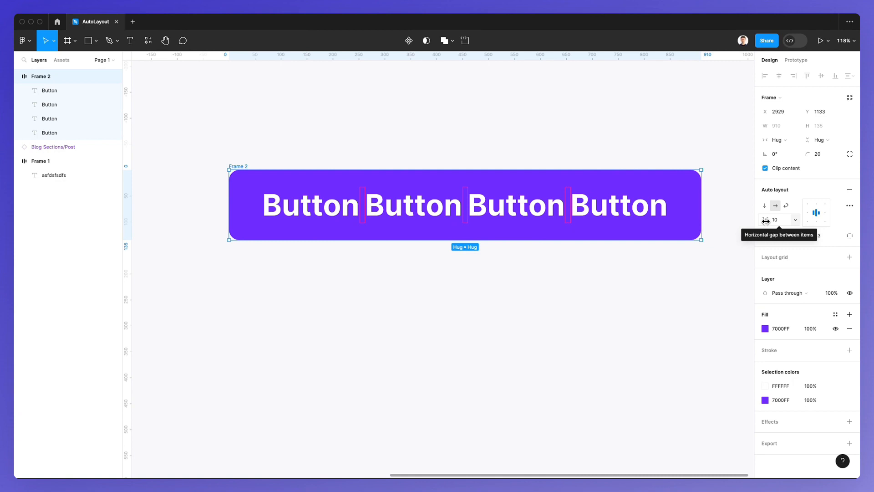
Widen the purple frame's horizontal gap between items to 63, and further to 96
left_click_drag(765, 220, 802, 225)
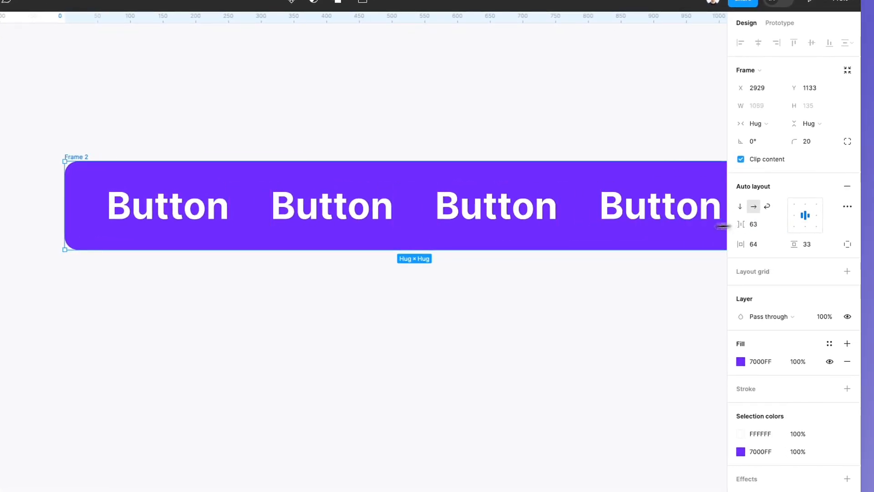
scroll(518, 236, "down", 3)
scroll(518, 235, "up", 1)
scroll(518, 235, "right", 1)
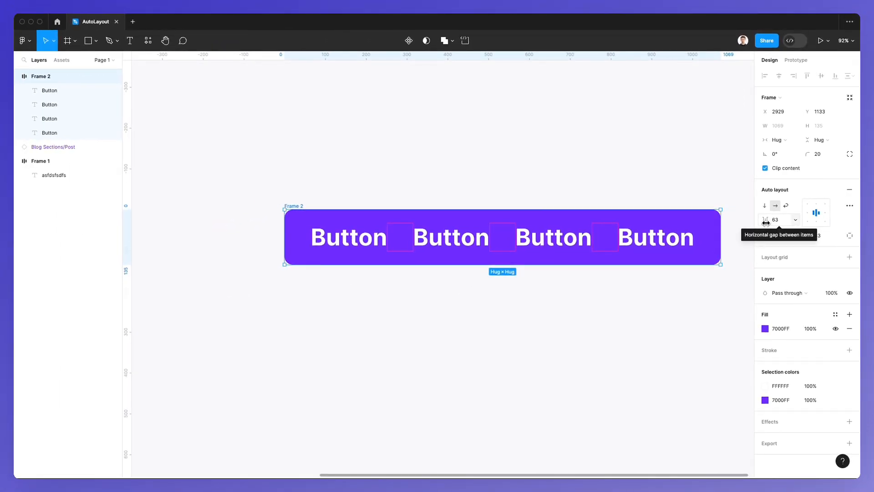
left_click_drag(765, 222, 795, 224)
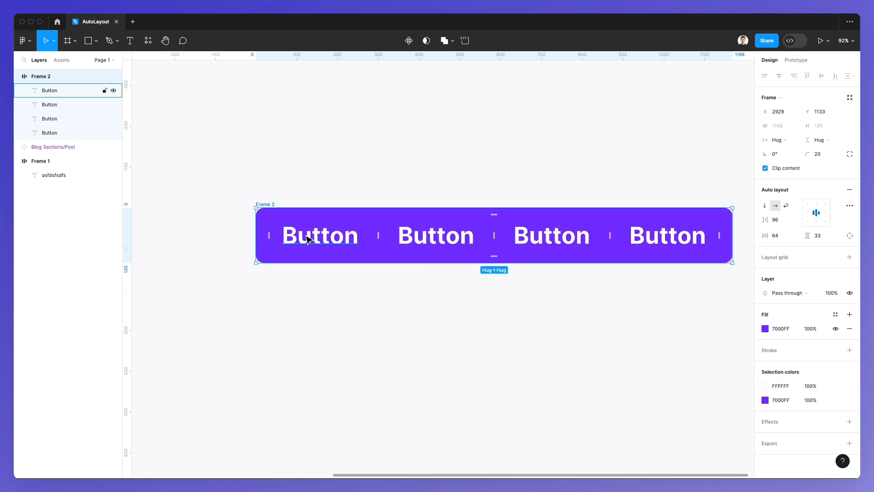
Wrap the first two Button texts in a nested auto layout frame and set its horizontal gap to 24
left_click(308, 240)
left_click(443, 236, "shift")
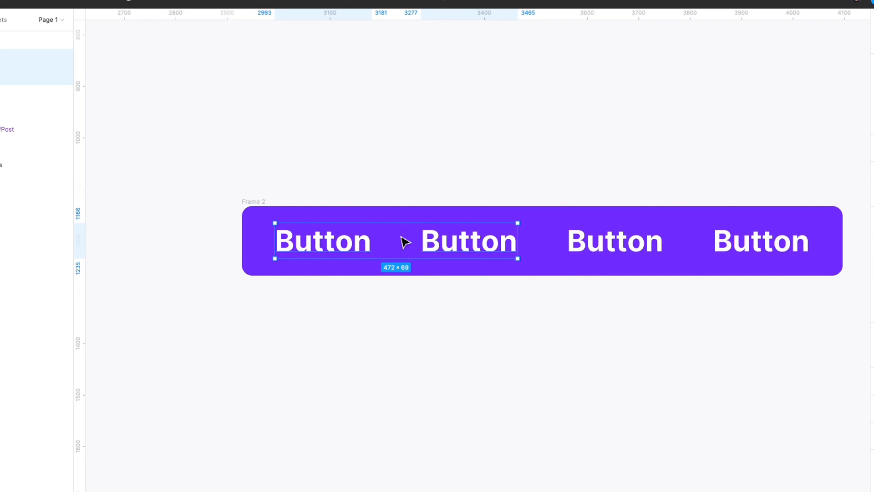
key("shift+a")
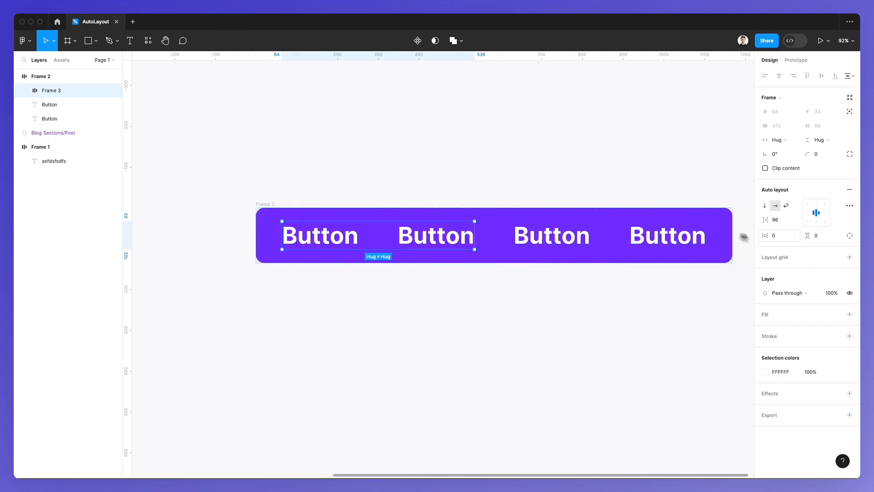
left_click_drag(767, 220, 687, 215)
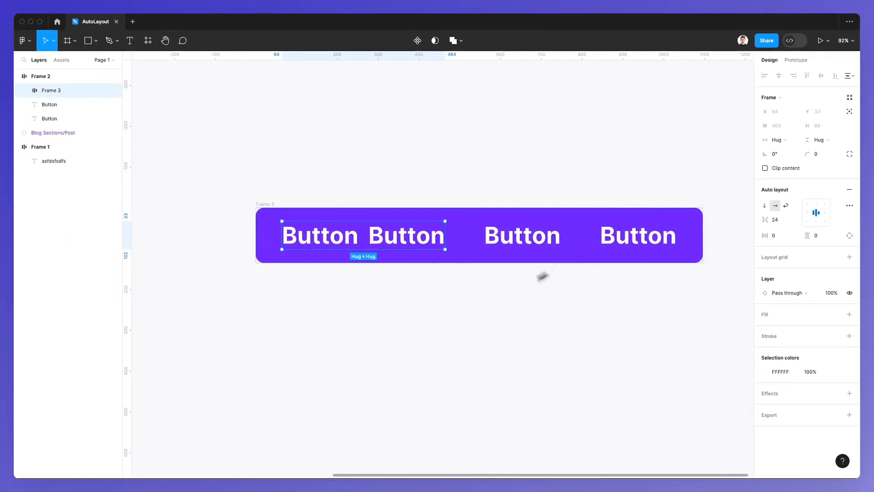
Switch the outer purple frame to vertical auto layout and select the outer and nested frames in turn to compare their settings
left_click(304, 211)
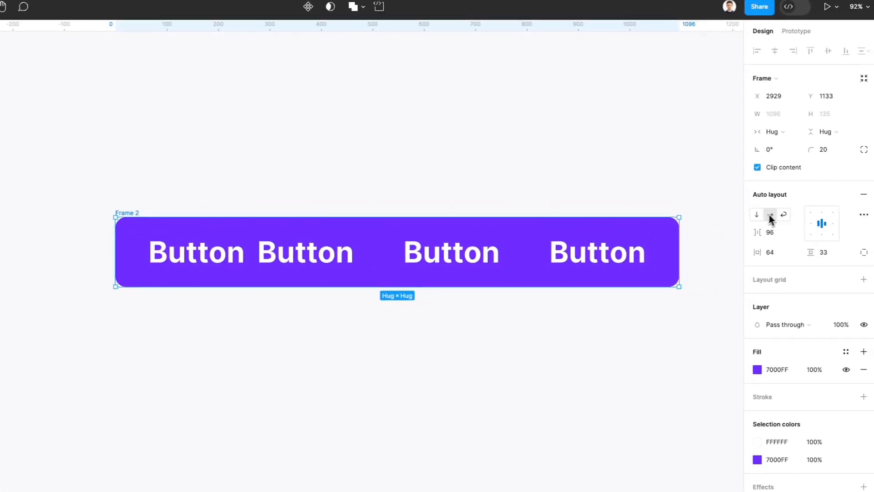
left_click(755, 216)
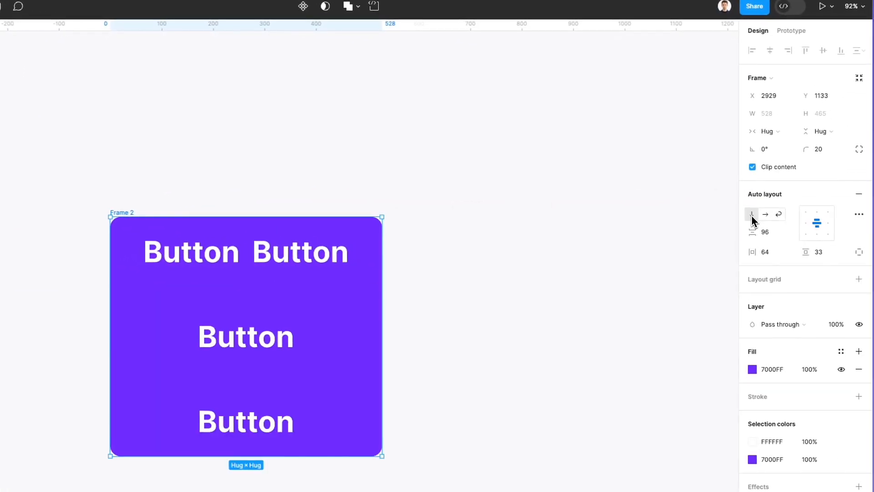
left_click(328, 239)
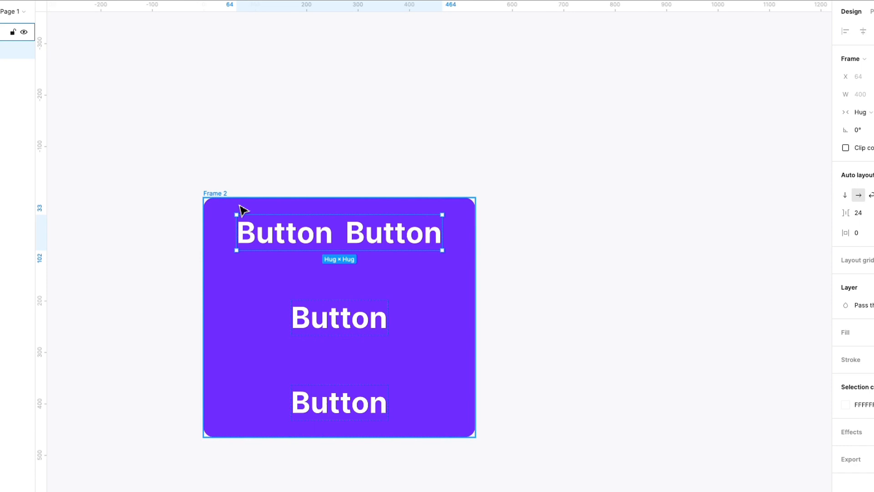
left_click(244, 211)
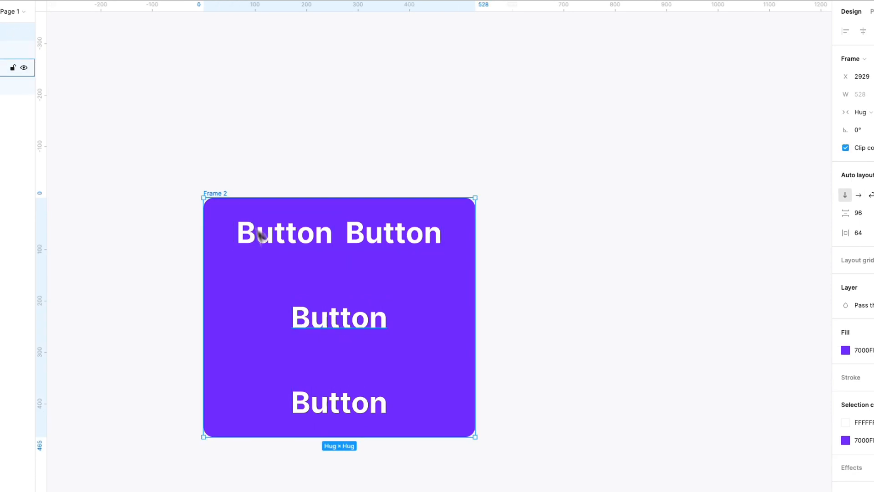
left_click(317, 241)
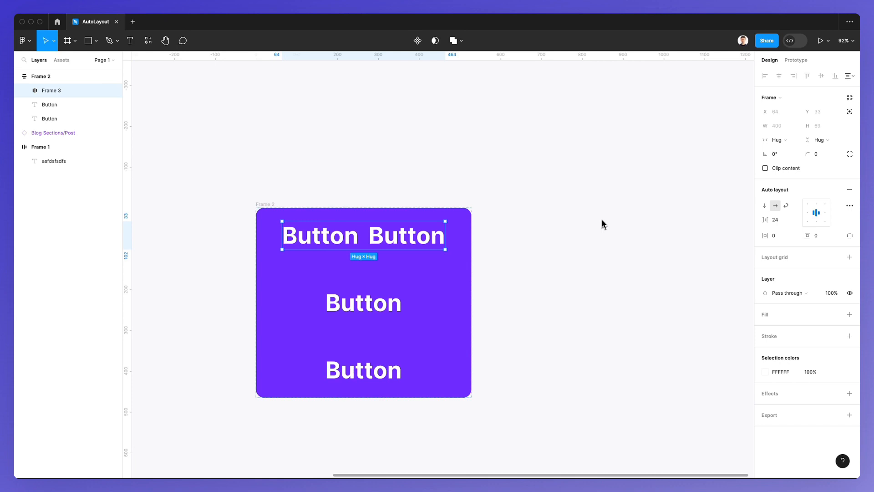
scroll(603, 223, "left", 3)
scroll(602, 223, "down", 1)
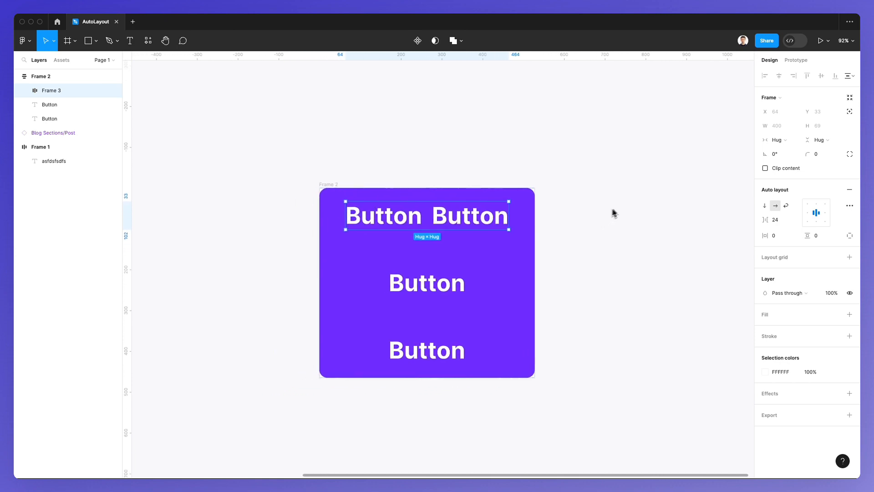
Undo the outer purple frame's switch to vertical auto layout
key("super+z")
key("super+z")
key("super+z")
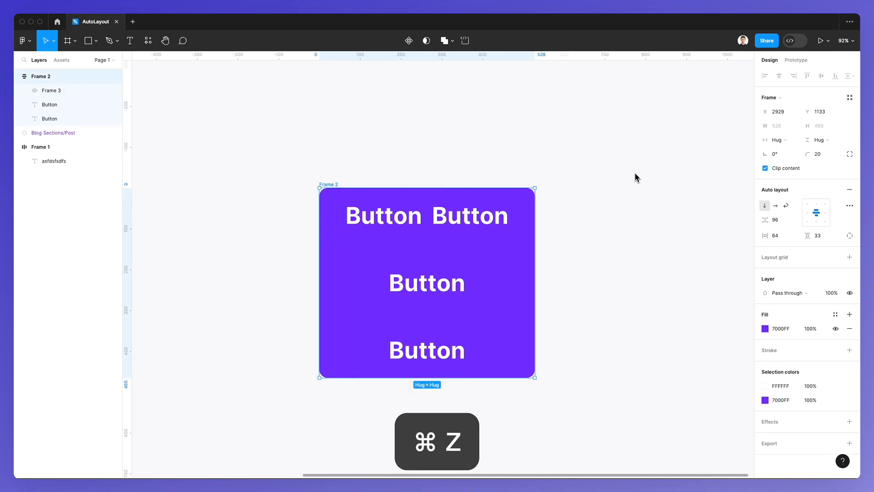
key("super+z")
scroll(635, 177, "right", 4)
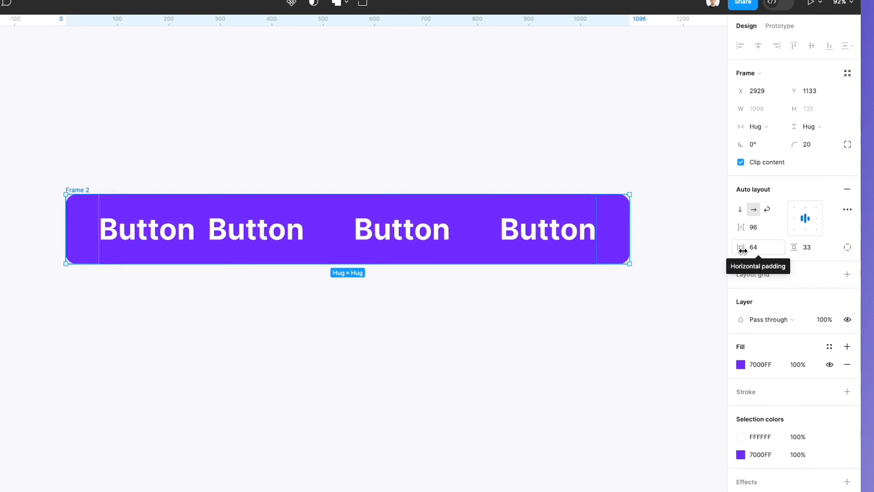
Set the outer frame's horizontal padding to 59, raise it to 70 in vertical direction, and set vertical padding to 55 back in horizontal direction
left_click_drag(743, 250, 773, 239)
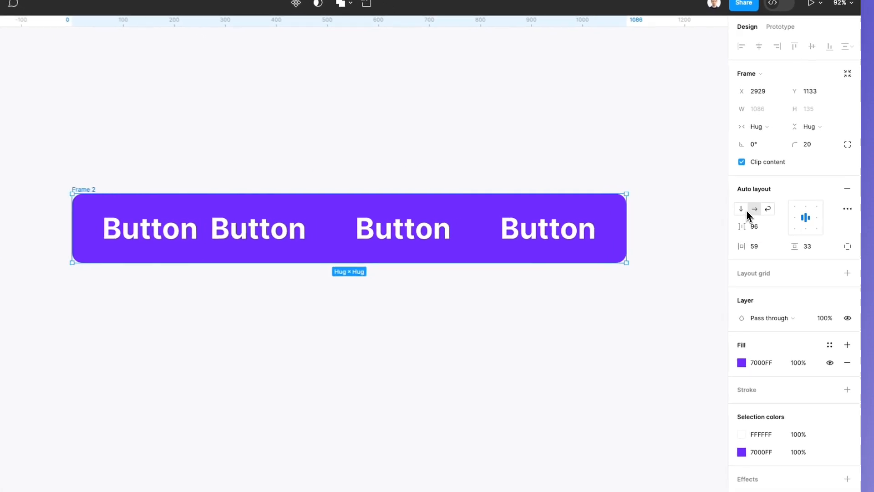
left_click(741, 209)
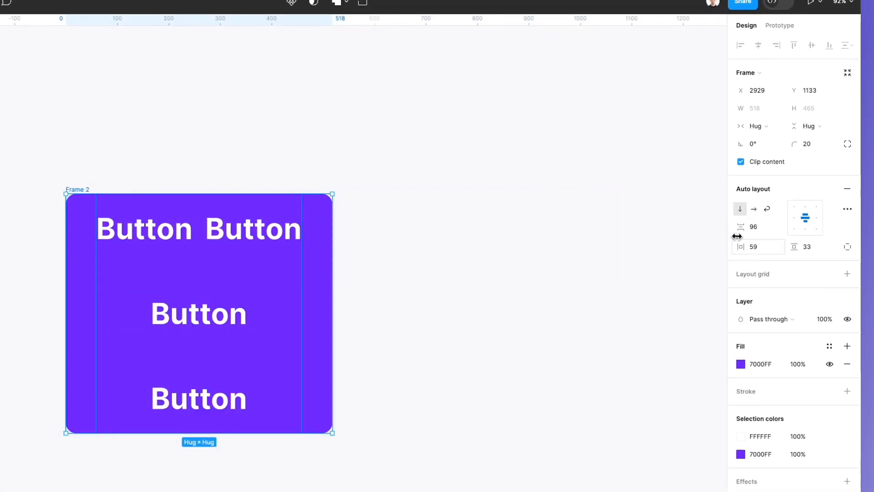
left_click_drag(742, 247, 776, 233)
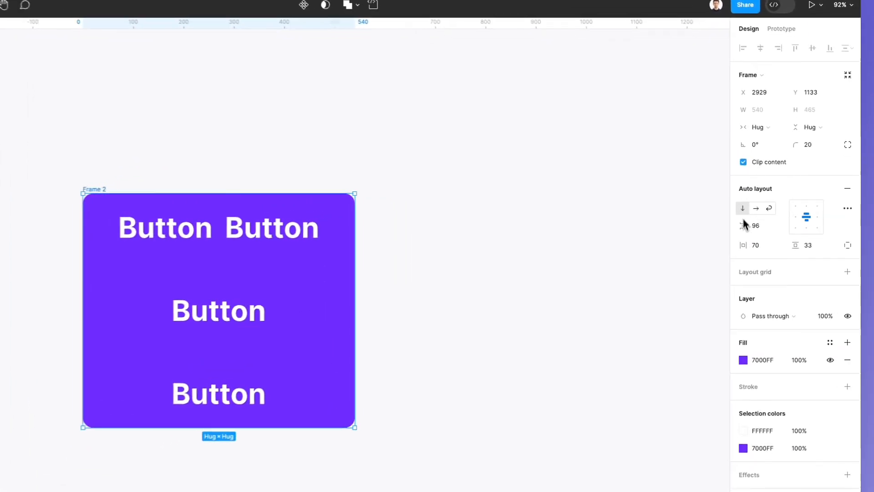
left_click(772, 206)
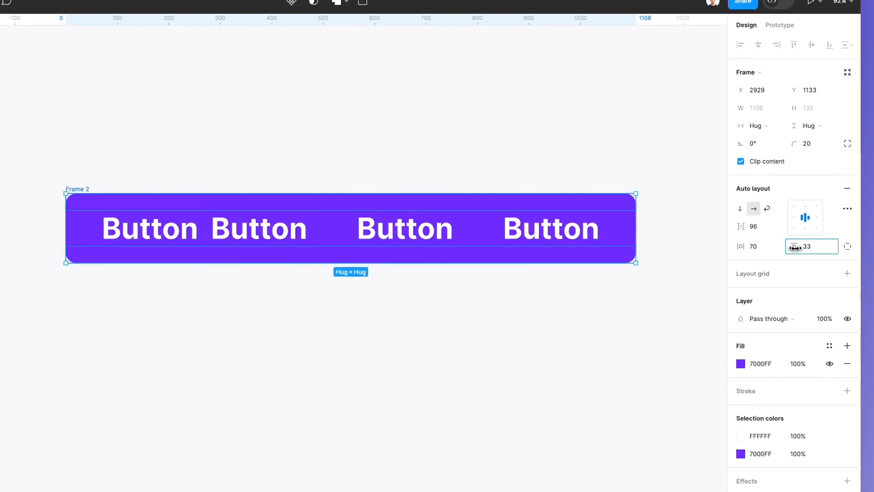
left_click_drag(794, 248, 827, 235)
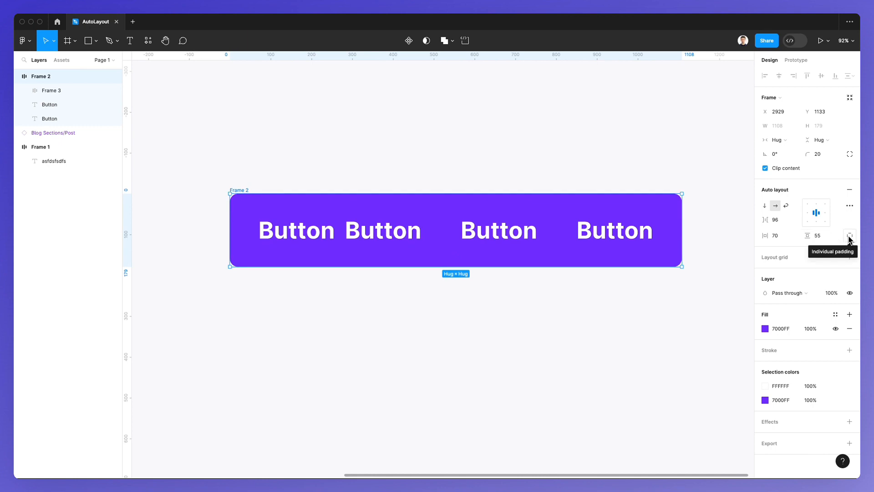
Try individual paddings on the outer frame of left 11, right 49, top 36 and bottom 61, and undo them
left_click(850, 236)
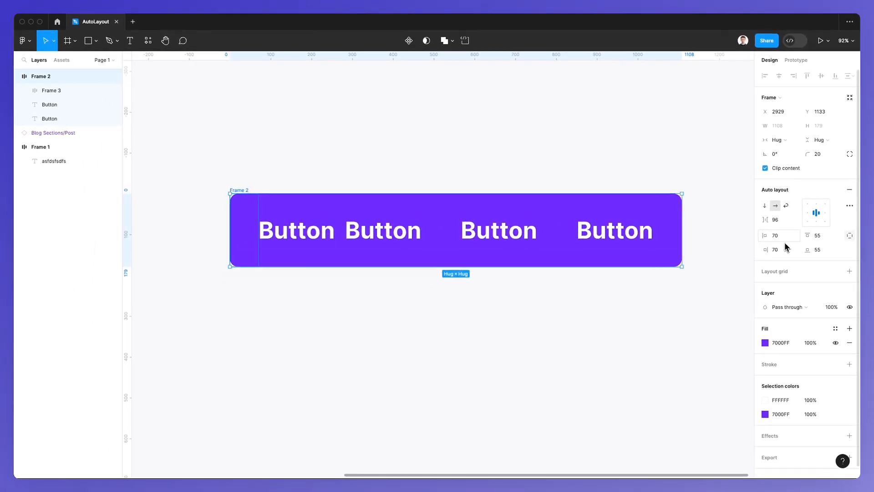
left_click_drag(767, 236, 678, 247)
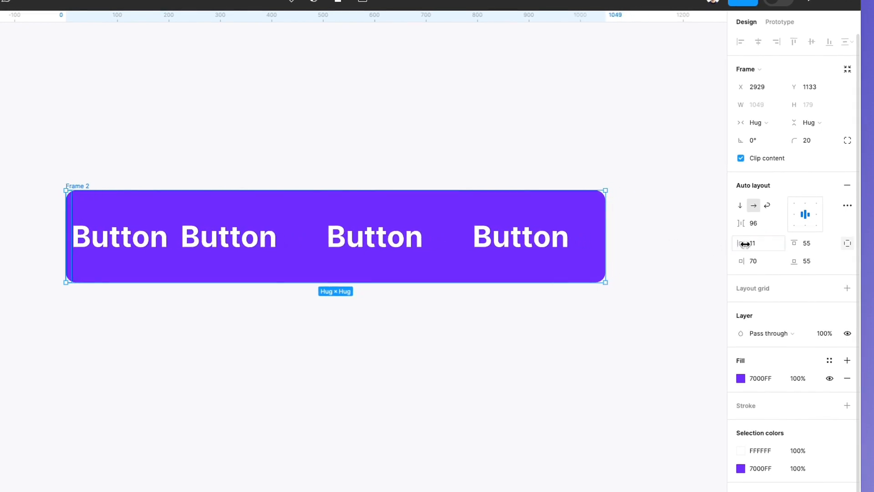
left_click_drag(794, 242, 732, 261)
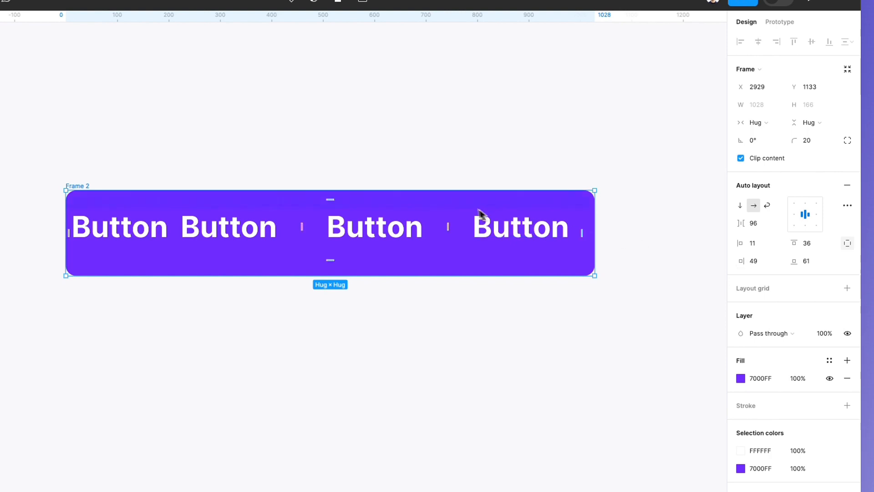
key("super+z")
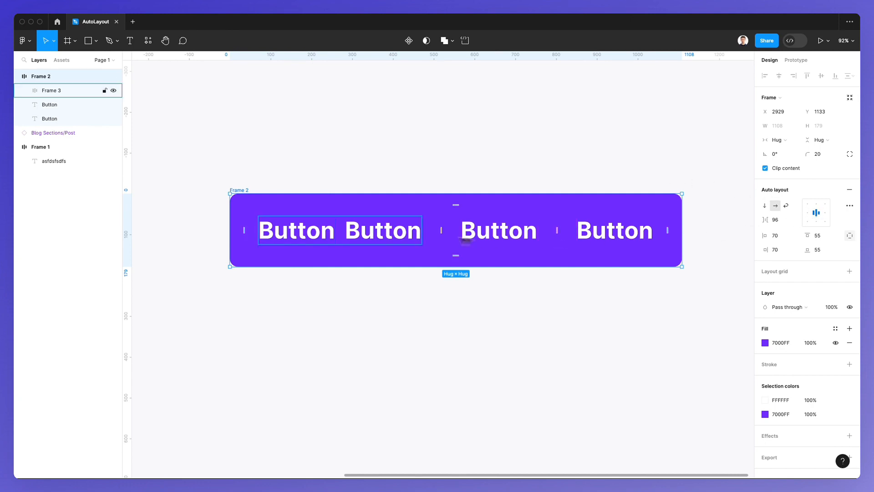
Delete the nested frame holding the first two Button texts and paste two copies of a remaining Button text into the purple frame
double_click(403, 235)
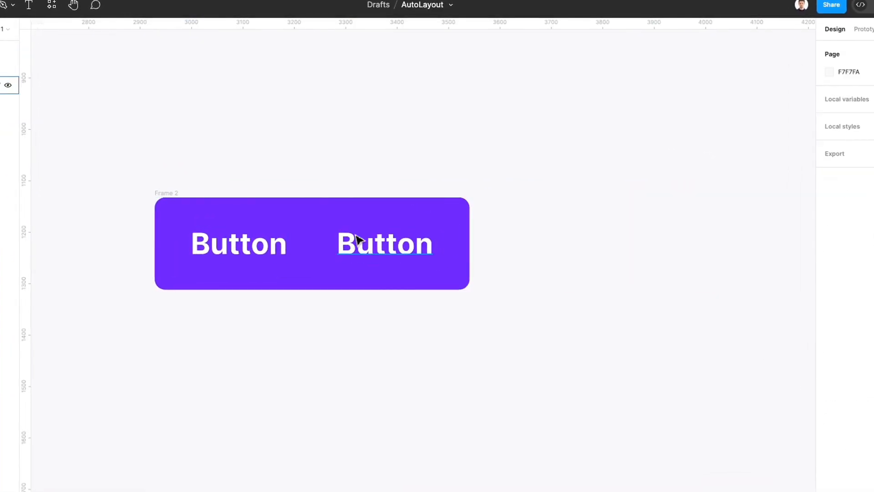
left_click(265, 250)
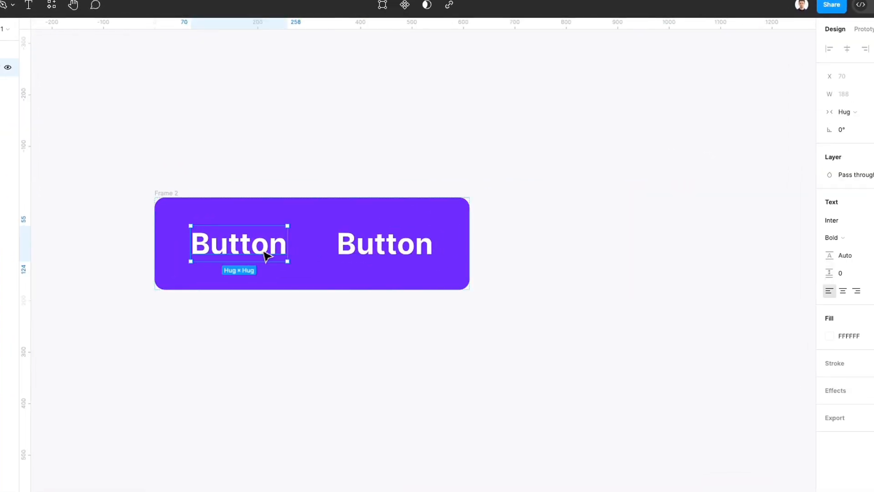
left_click(416, 248)
key("super+c")
key("super+v")
key("super+v")
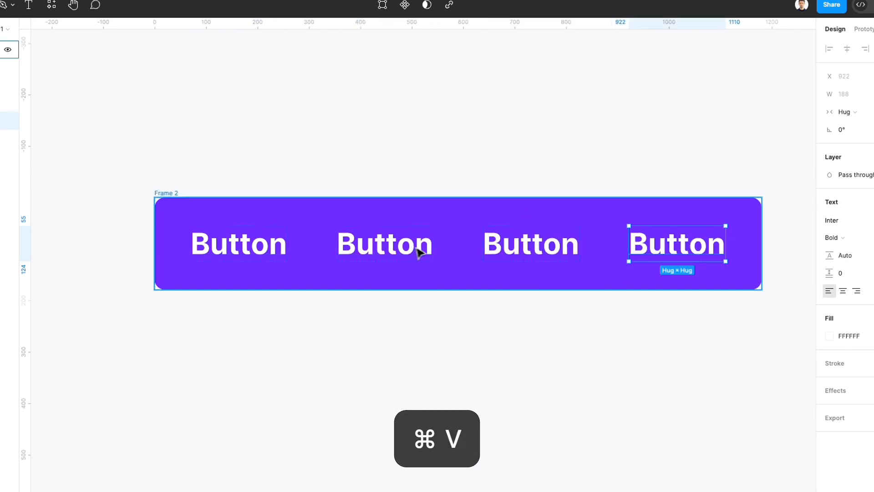
Align the purple frame's contents to the top left and enlarge the frame to about 1745 × 579
left_click(557, 205)
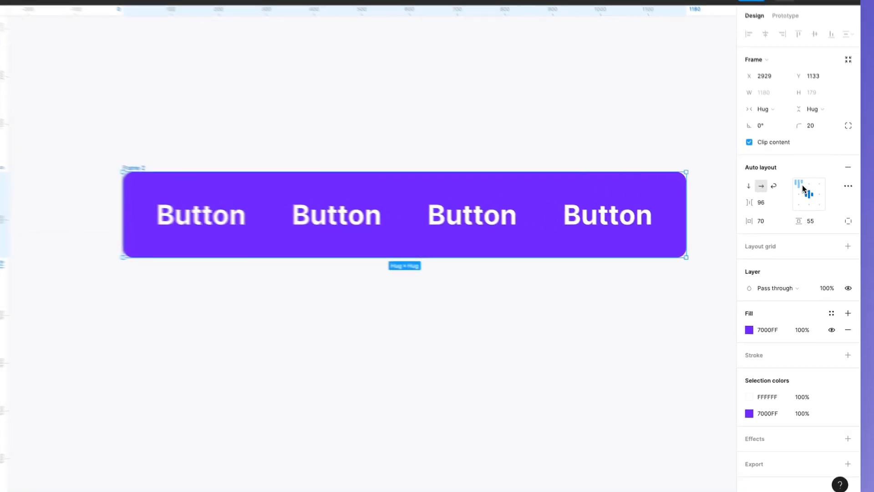
left_click(799, 182)
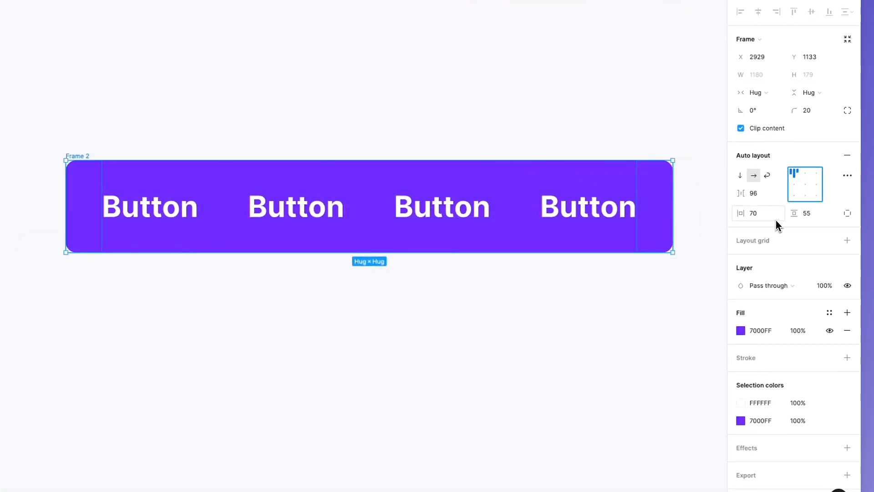
scroll(592, 254, "down", 3)
scroll(592, 253, "right", 3)
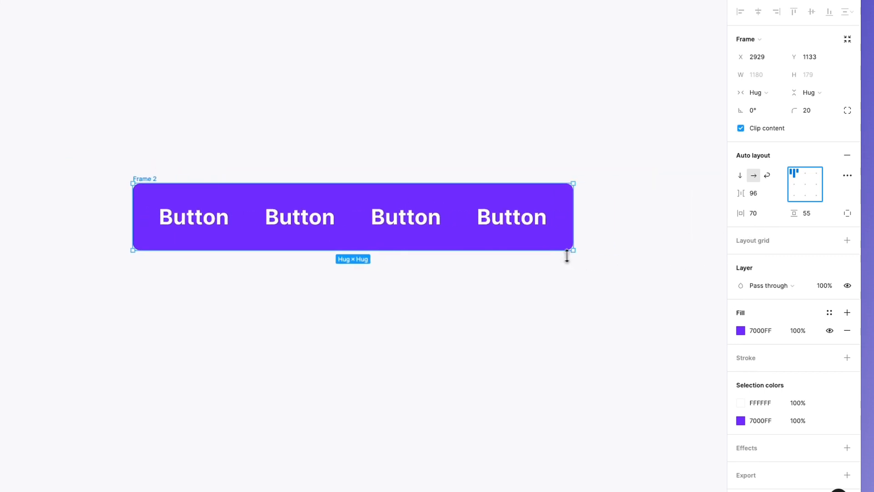
left_click_drag(574, 250, 640, 341)
key("super+z")
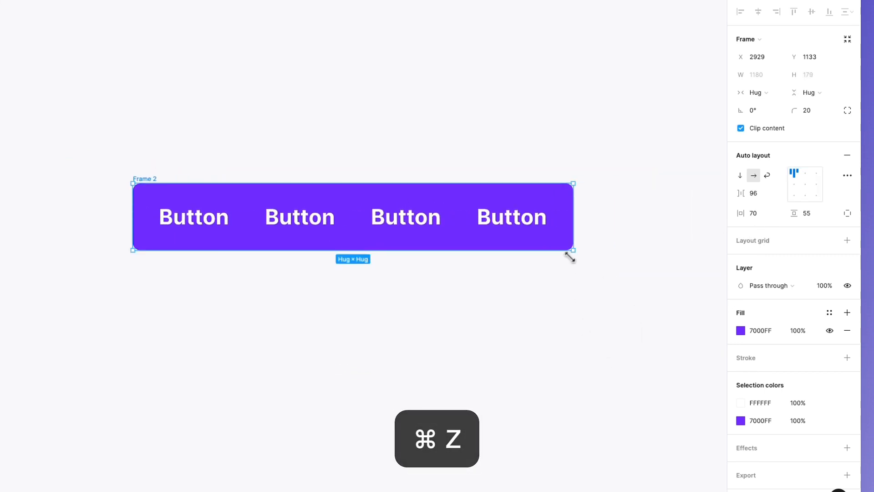
left_click_drag(574, 250, 673, 399)
Try middle-left, bottom-left, centre, top-right, top-left and bottom-right alignment for the Button texts in the enlarged frame
left_click(794, 185)
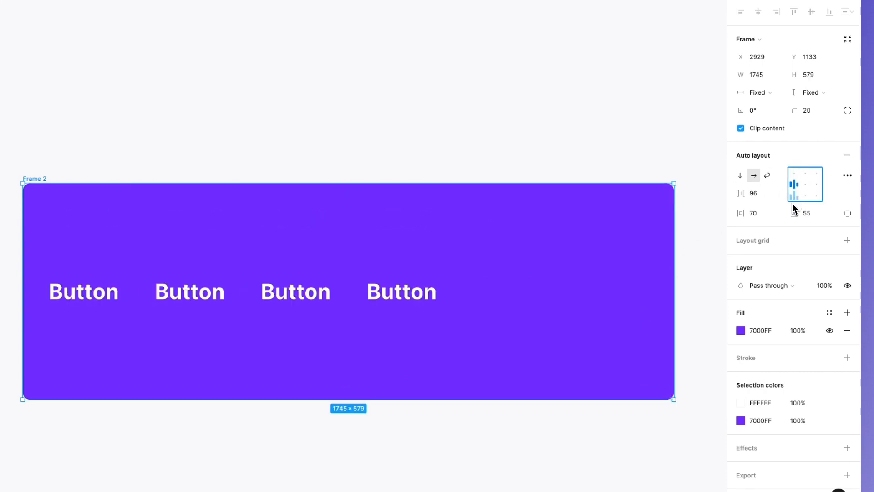
left_click(794, 196)
left_click(806, 186)
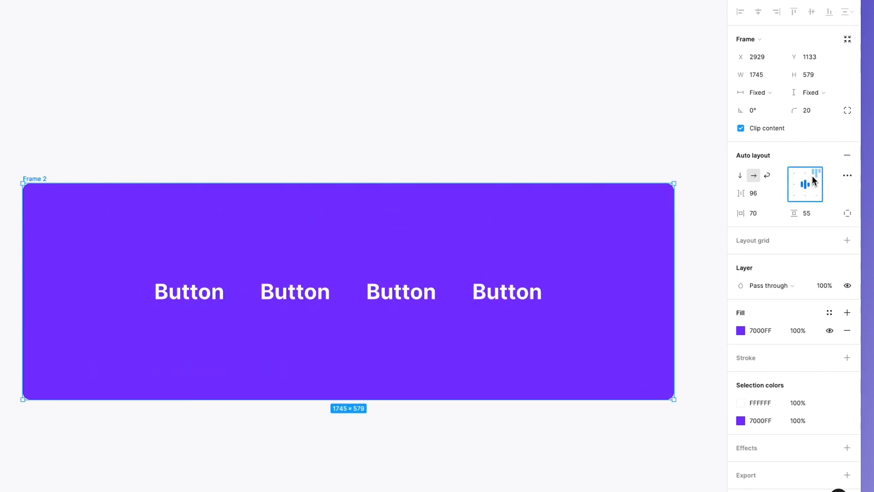
left_click(815, 174)
left_click(795, 173)
left_click(817, 195)
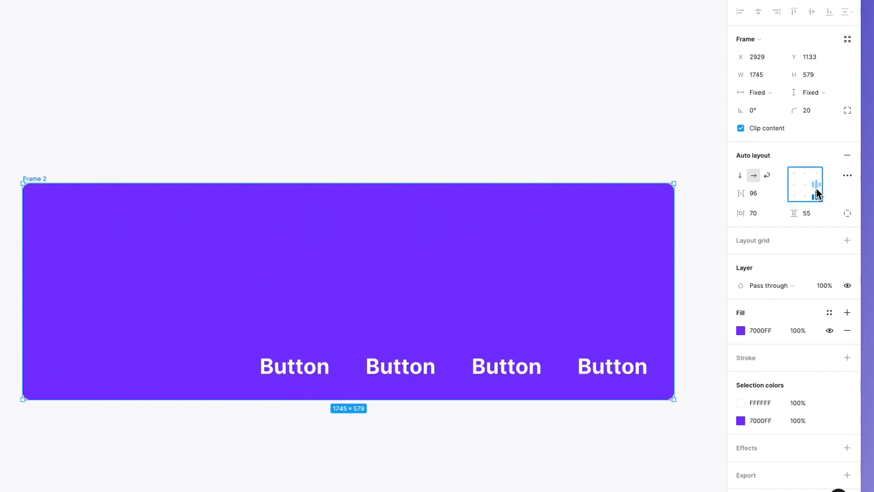
Try middle-right, middle-left and top-centre alignment, settle on centre alignment for the Button texts, and set their gap to Auto
left_click(816, 185)
left_click(797, 188)
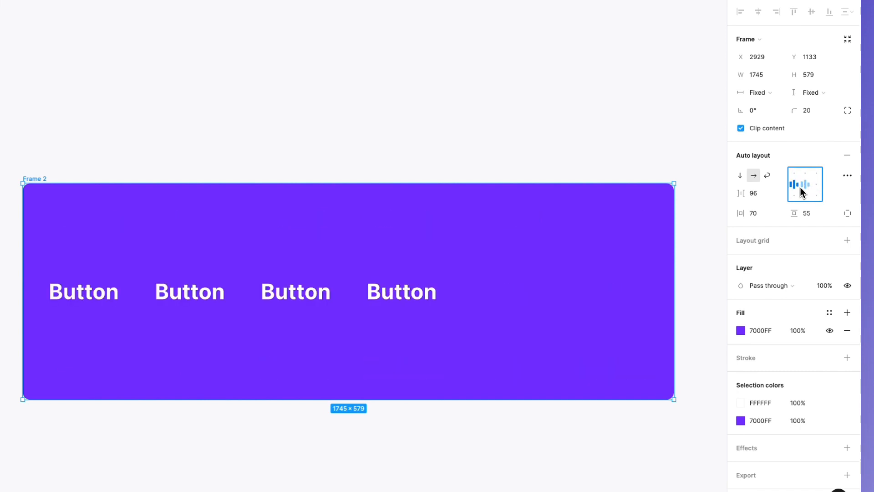
left_click(804, 188)
left_click(804, 177)
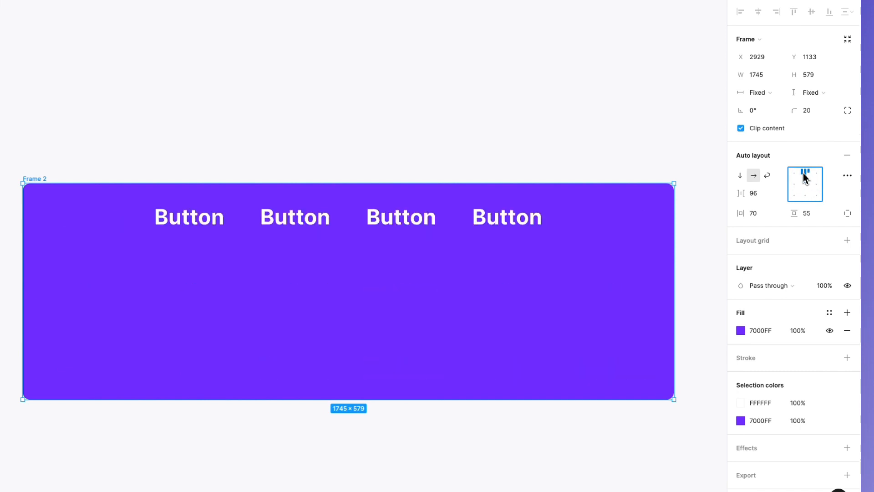
left_click(805, 186)
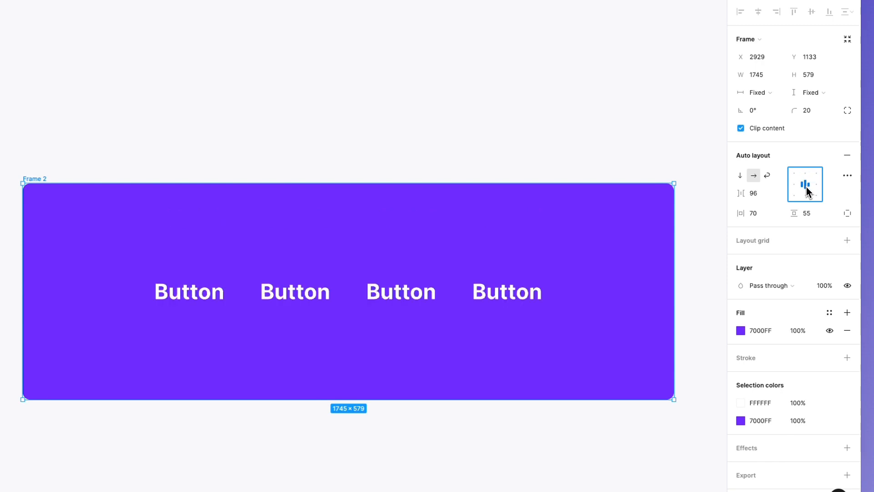
left_click(806, 187)
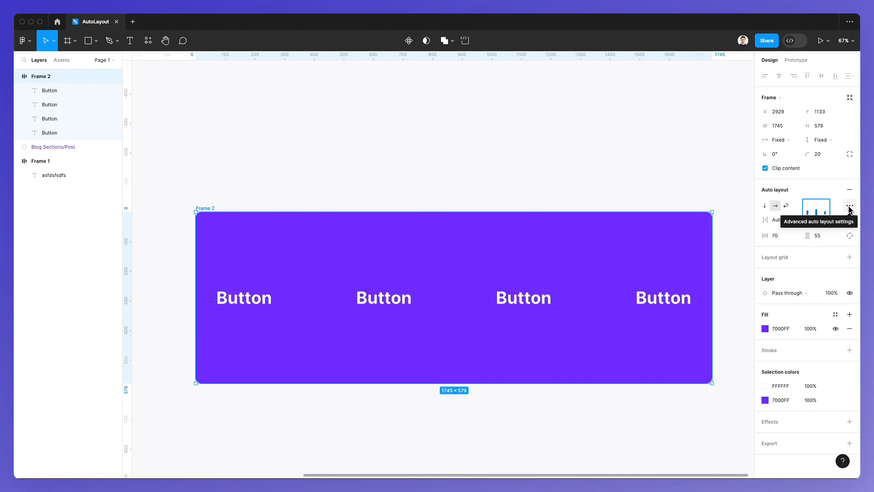
Try including strokes in the frame's layout in the advanced auto layout settings, set them back to Excluded, and close the settings
left_click(849, 208)
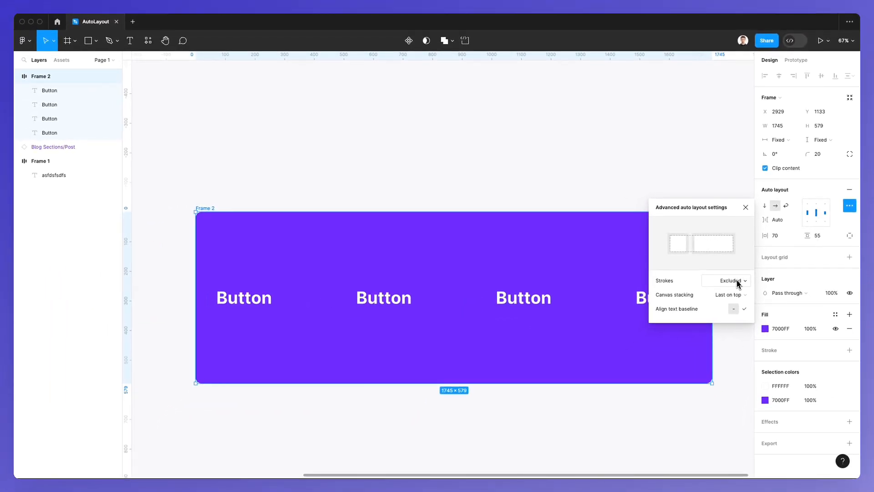
left_click(738, 281)
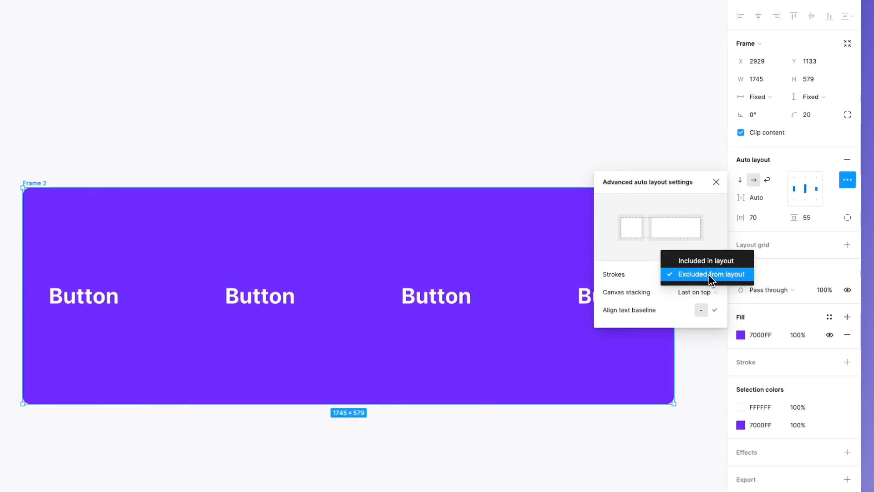
left_click(706, 277)
left_click(669, 277)
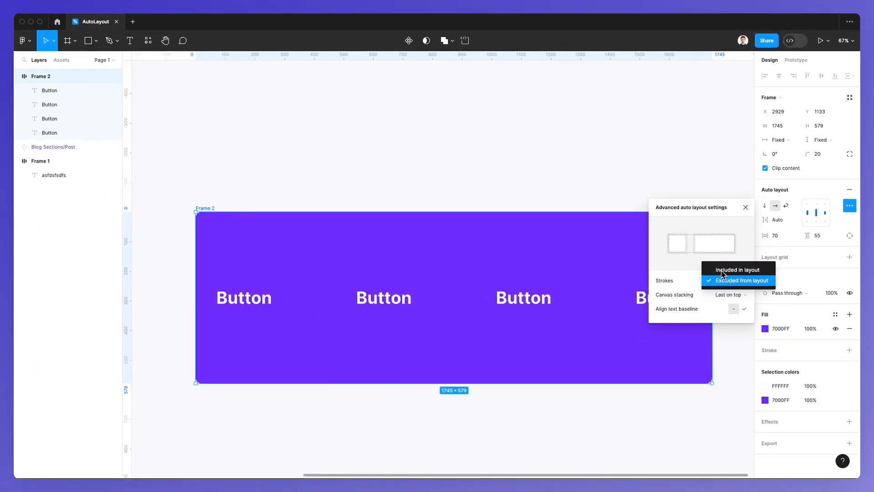
left_click(728, 271)
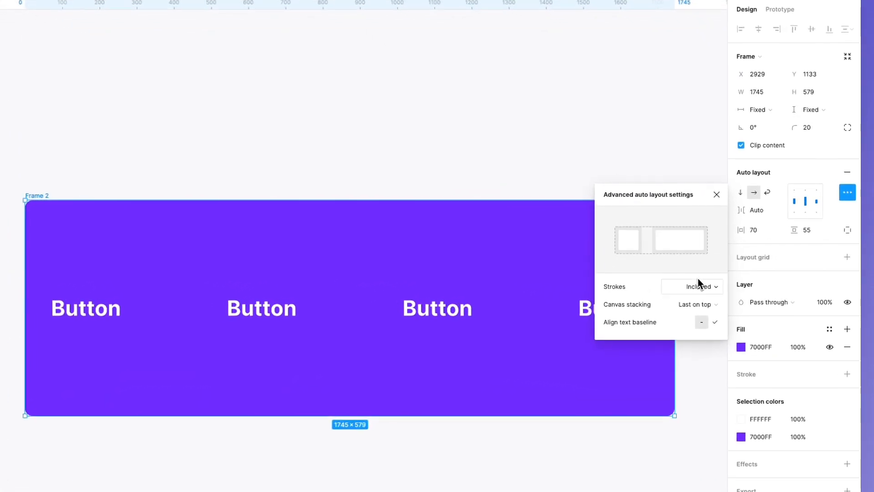
left_click(729, 280)
left_click(695, 299)
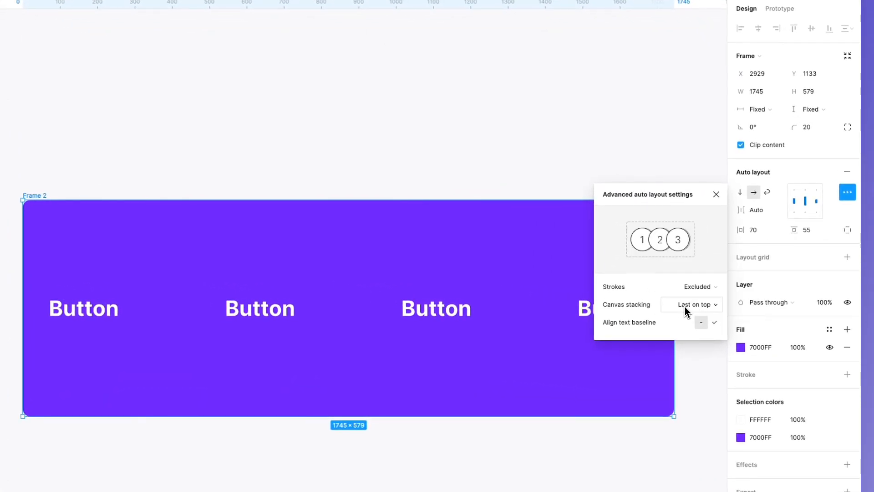
left_click(719, 197)
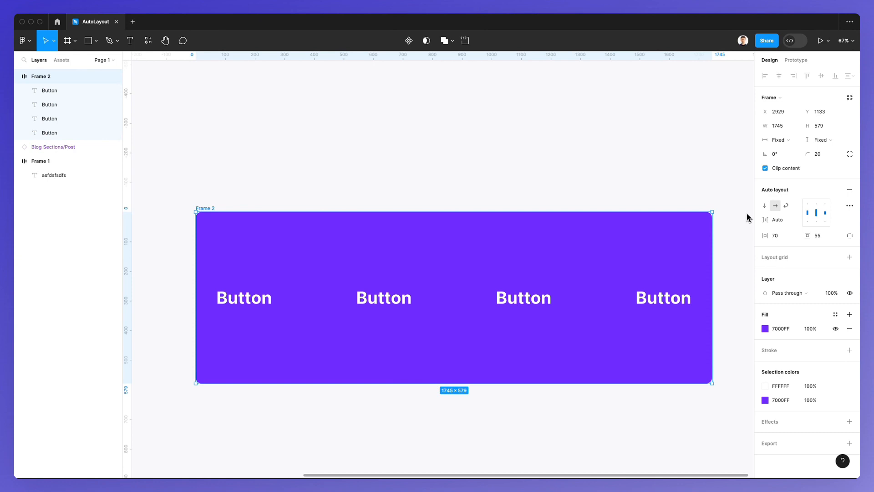
scroll(738, 245, "down", 2)
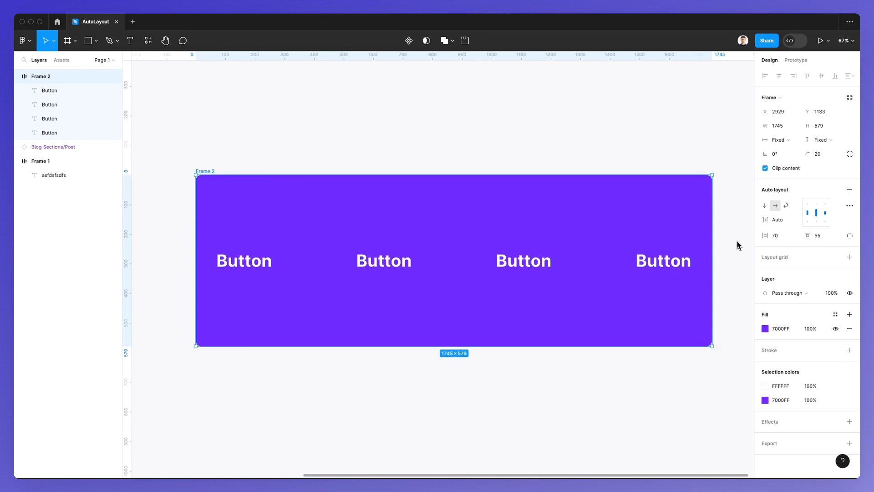
scroll(738, 245, "down", 1)
scroll(736, 244, "right", 2)
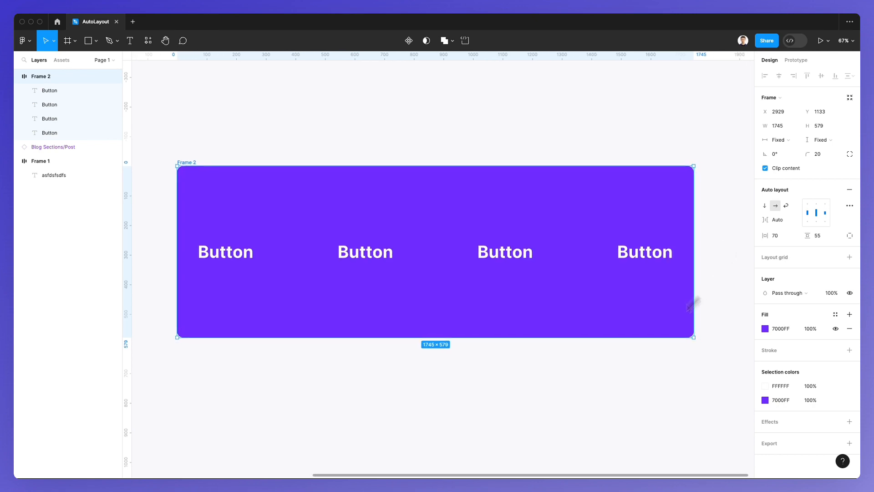